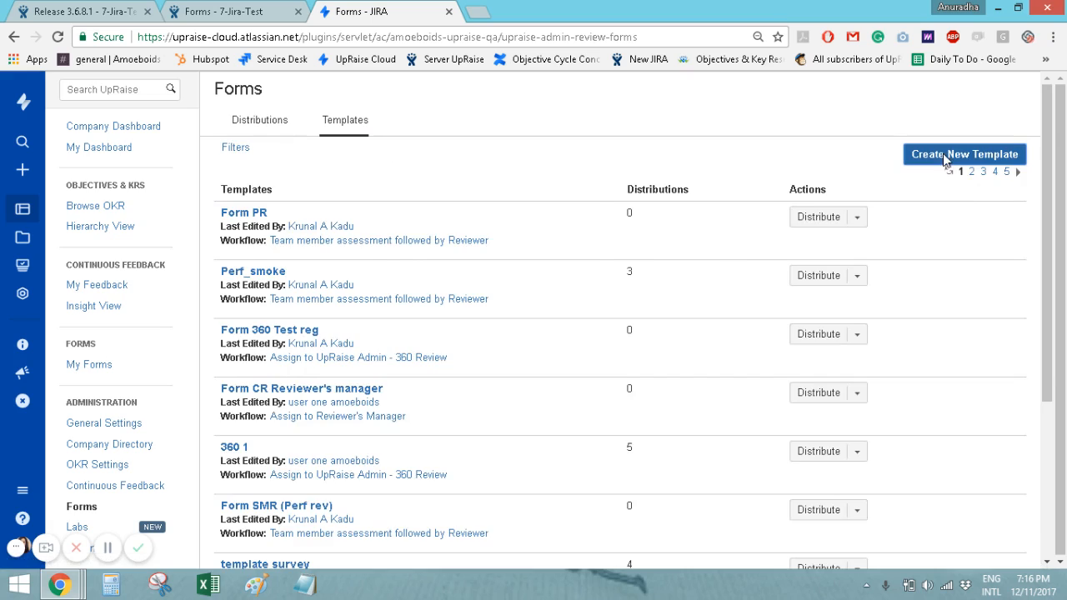
Step: Start a new form template of the 360 Degree Review type and proceed to its workflow selection
{"action": "left_click", "coordinate": [946, 158]}
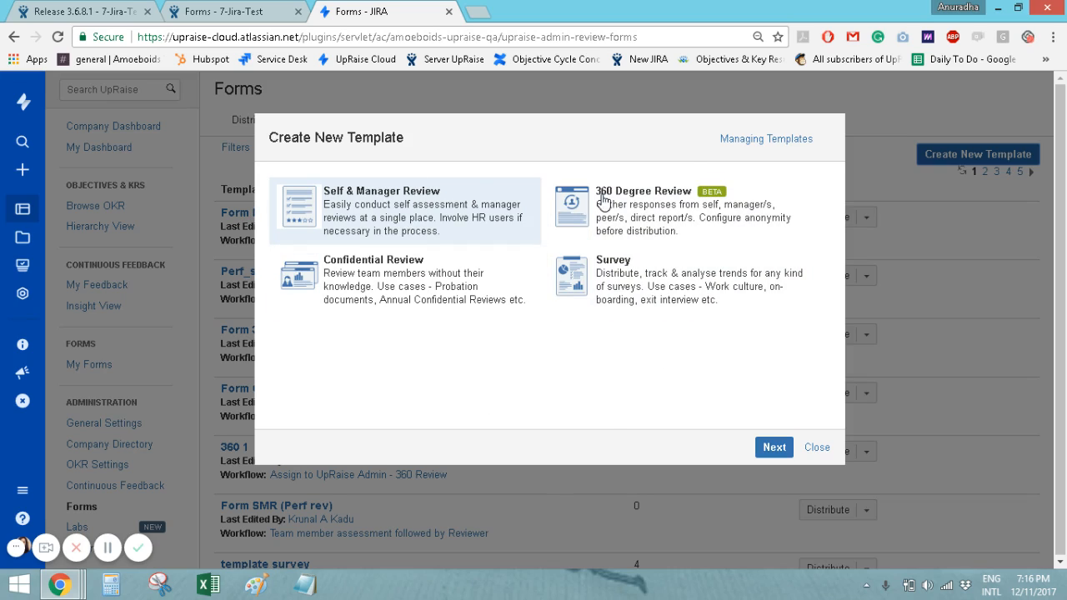
{"action": "left_click", "coordinate": [680, 209]}
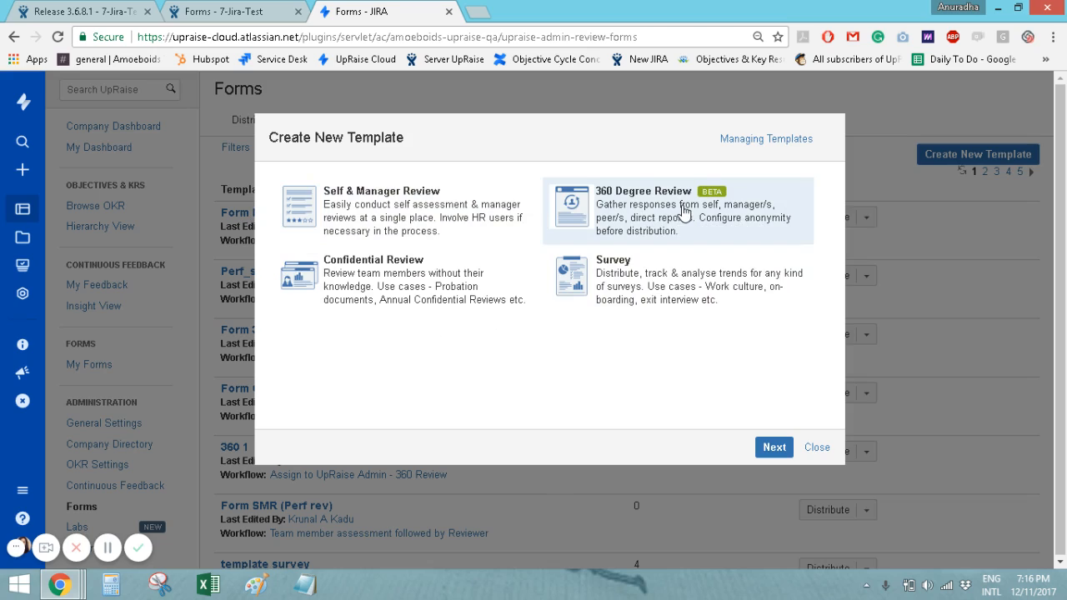
{"action": "left_click", "coordinate": [774, 447]}
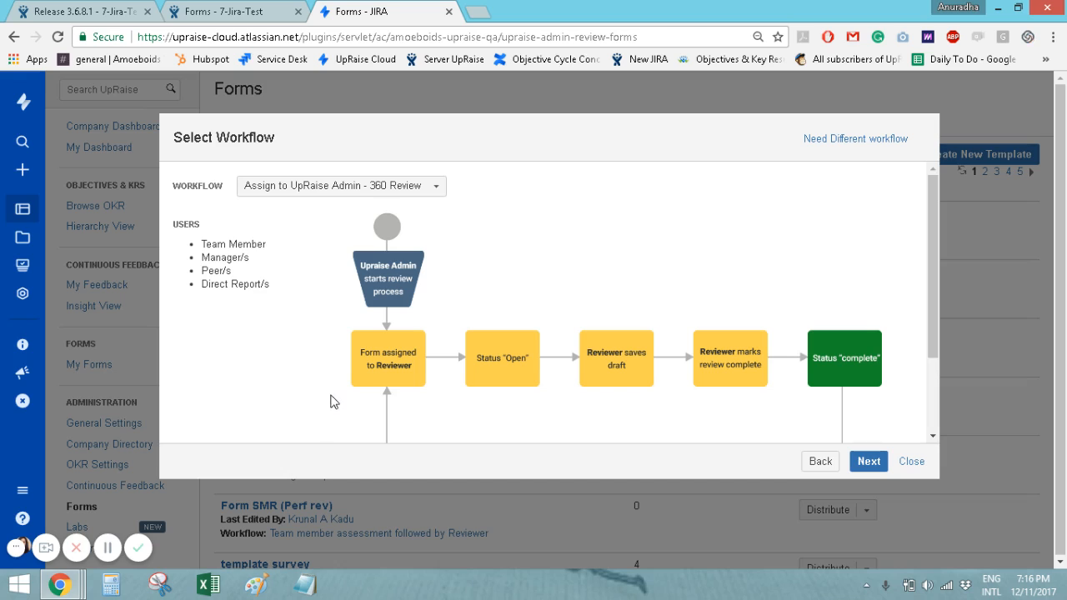
Step: Examine the 360 Review workflow diagram and the user roles that take part in it
{"action": "mouse_move", "coordinate": [931, 194]}
{"action": "left_mouse_down"}
{"action": "mouse_move", "coordinate": [932, 270]}
{"action": "mouse_move", "coordinate": [920, 203]}
{"action": "left_mouse_up"}
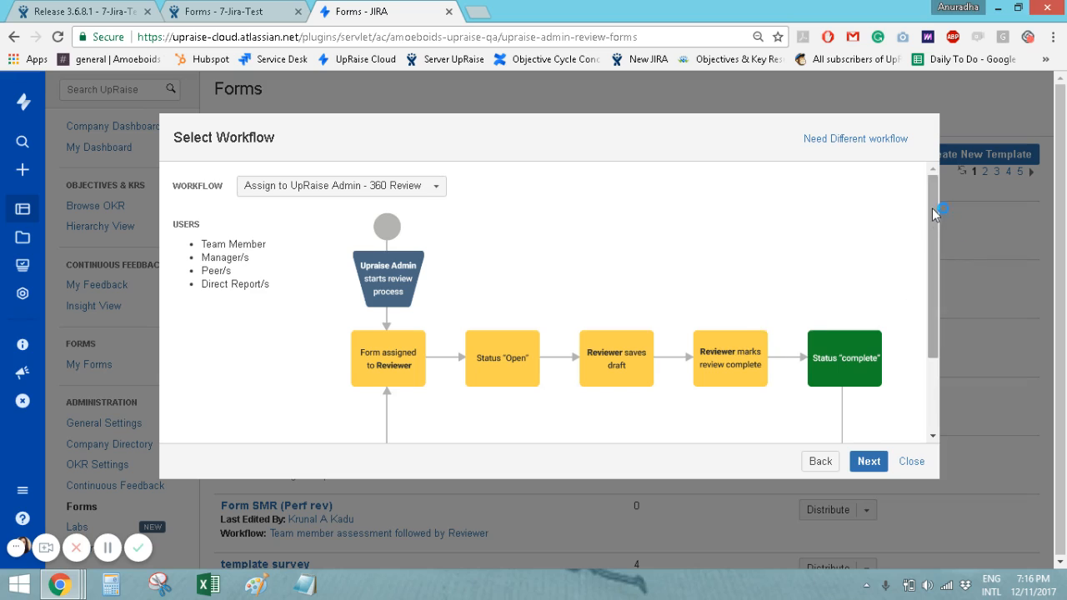
{"action": "left_click_drag", "start_coordinate": [934, 214], "coordinate": [923, 325]}
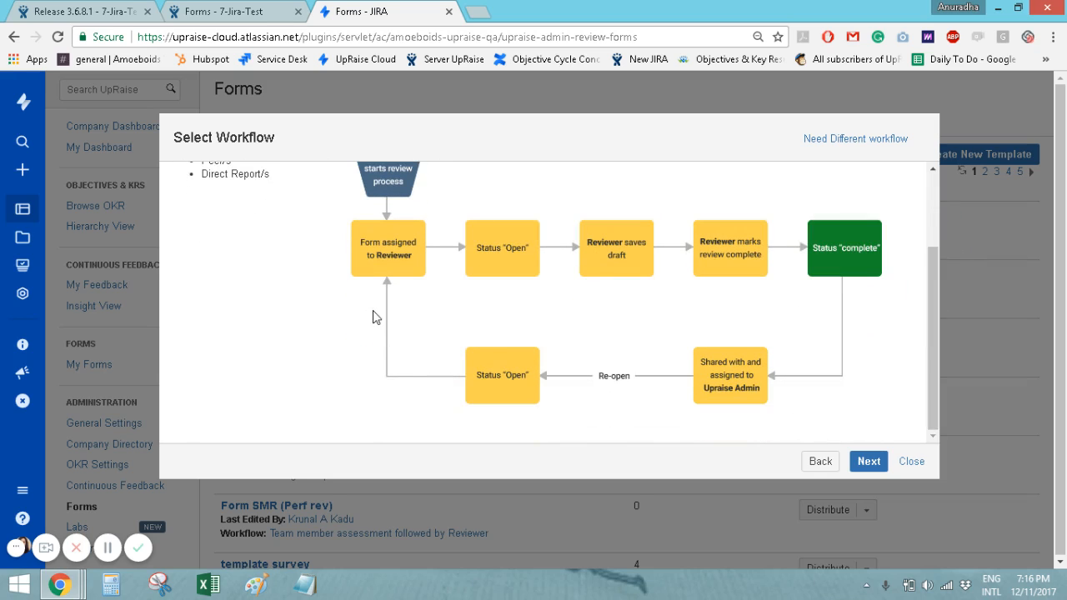
{"action": "scroll", "coordinate": [338, 340], "scroll_direction": "up", "scroll_amount": 3}
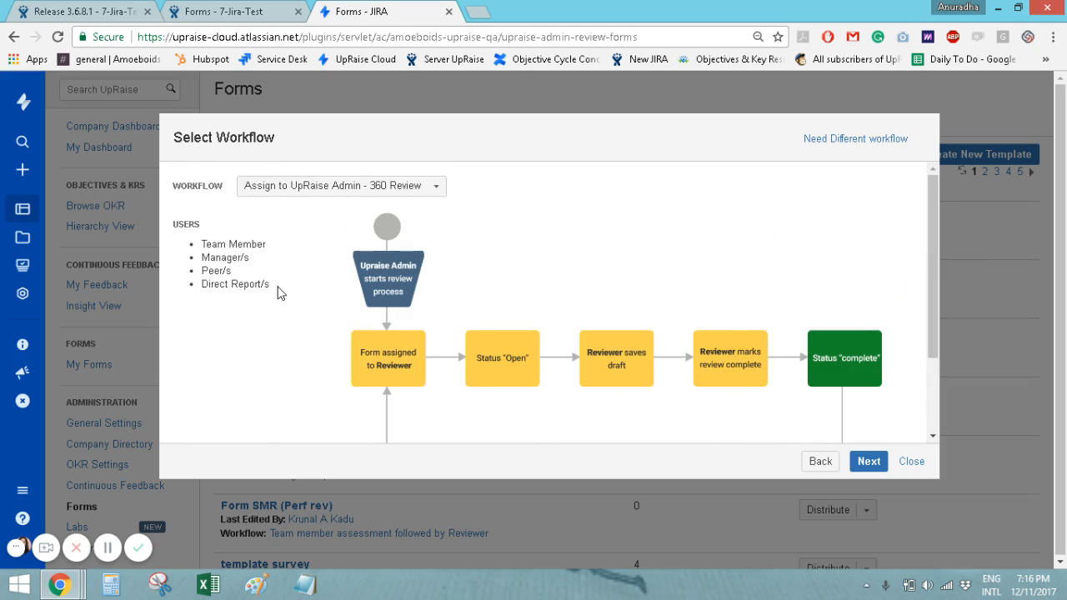
{"action": "left_click_drag", "start_coordinate": [279, 292], "coordinate": [198, 240]}
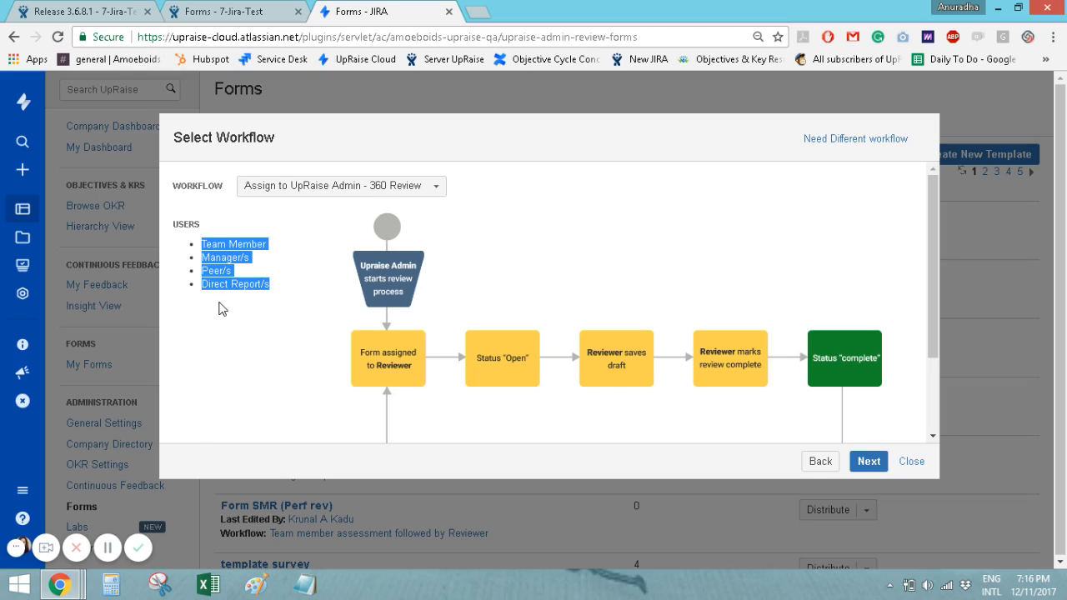
{"action": "left_click", "coordinate": [197, 364]}
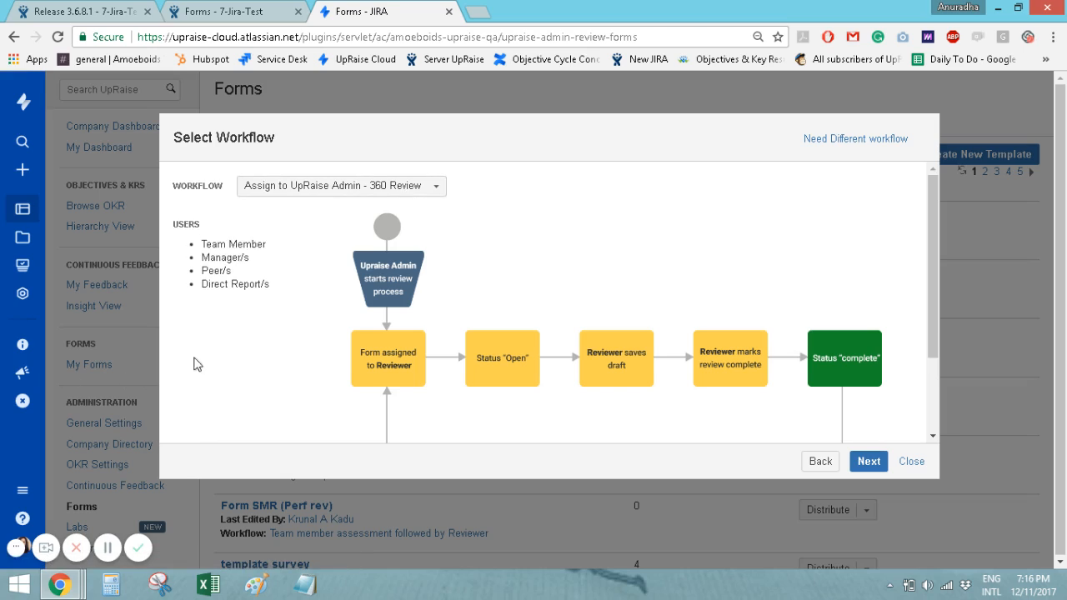
{"action": "triple_click", "coordinate": [239, 243]}
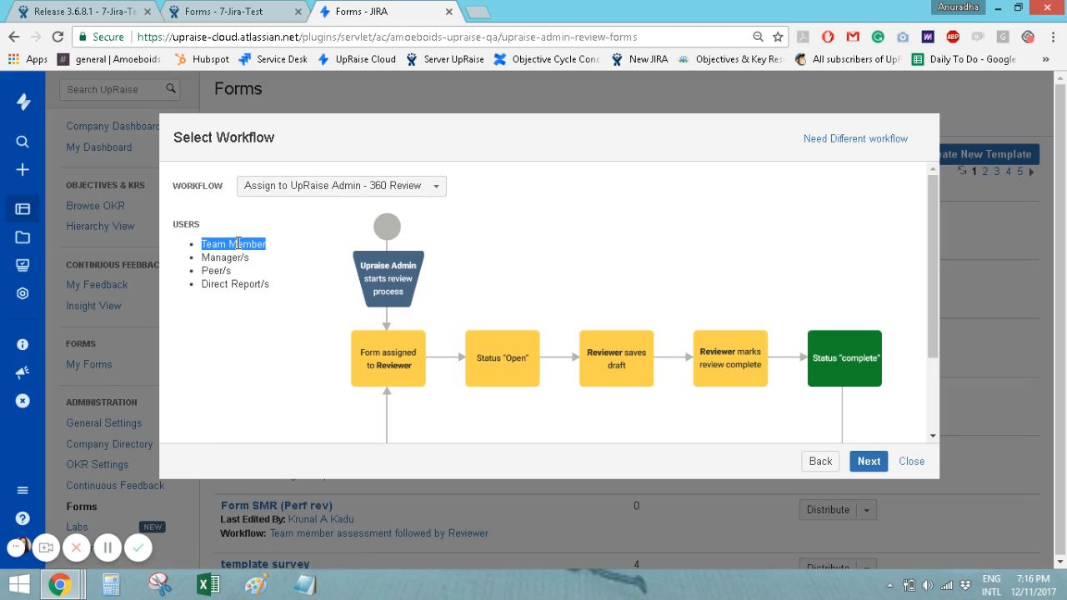
{"action": "triple_click", "coordinate": [222, 258]}
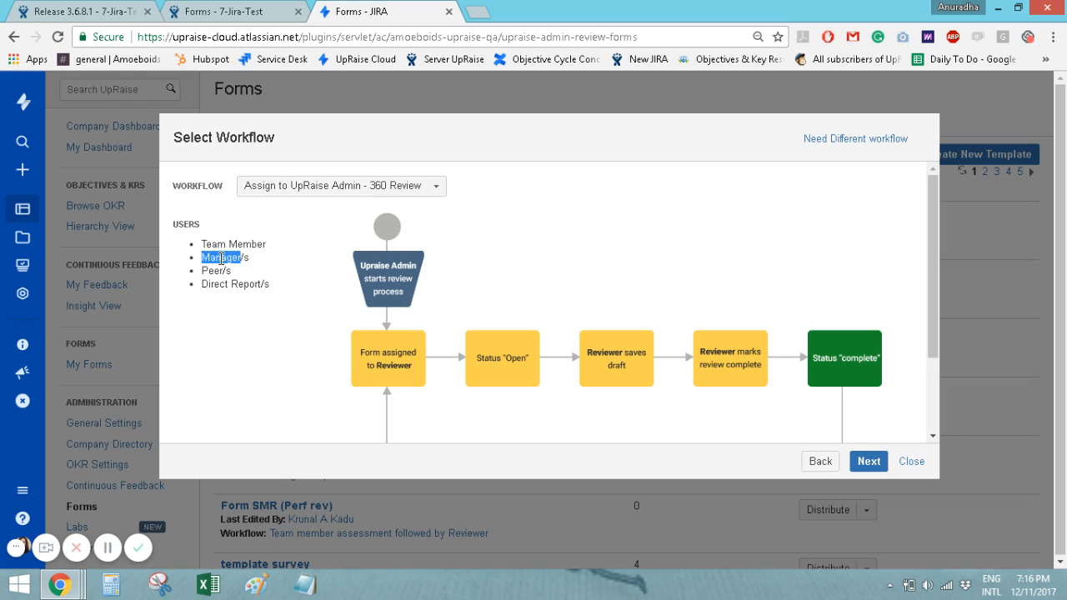
{"action": "double_click", "coordinate": [215, 271]}
{"action": "triple_click", "coordinate": [261, 286]}
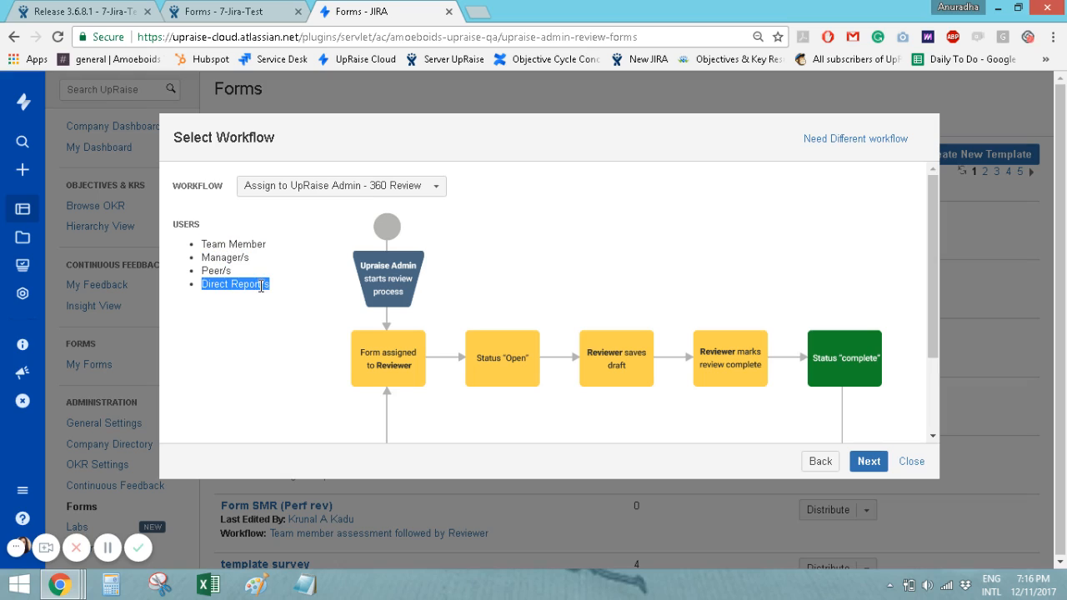
{"action": "triple_click", "coordinate": [234, 257]}
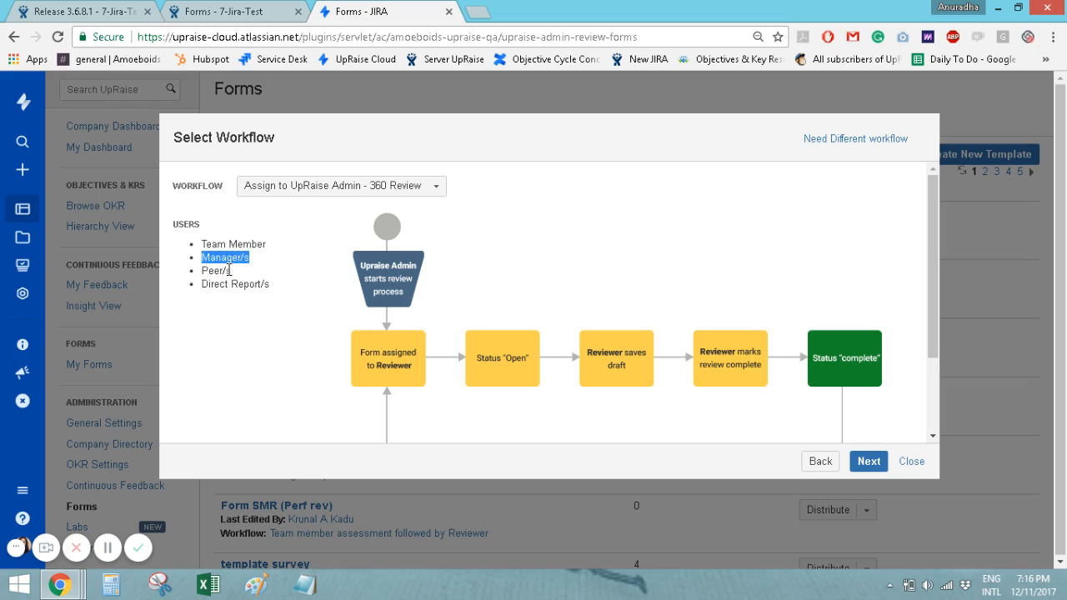
{"action": "triple_click", "coordinate": [208, 272]}
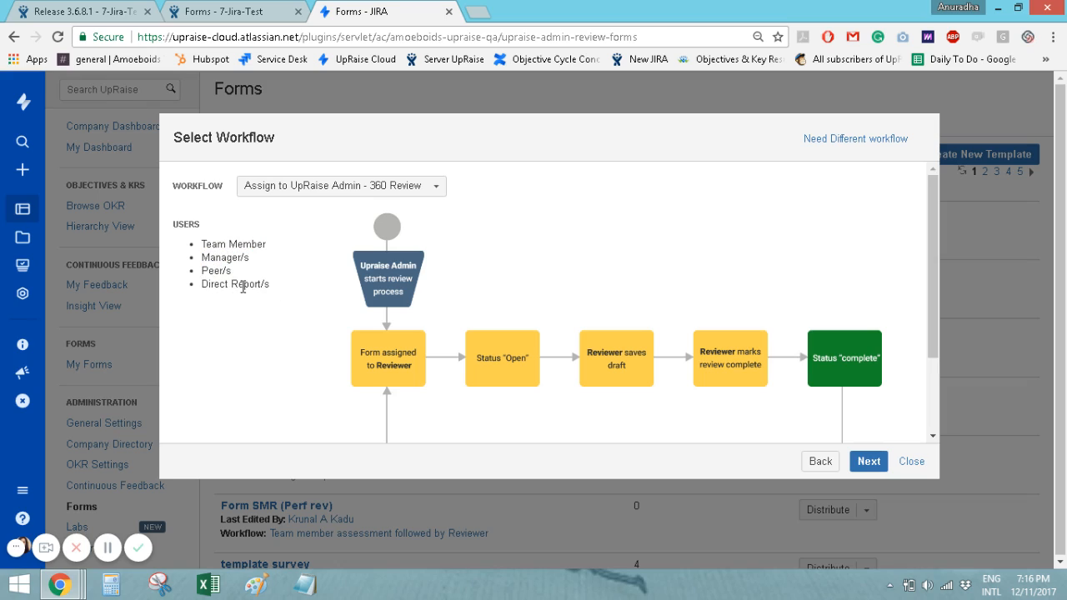
{"action": "triple_click", "coordinate": [243, 286]}
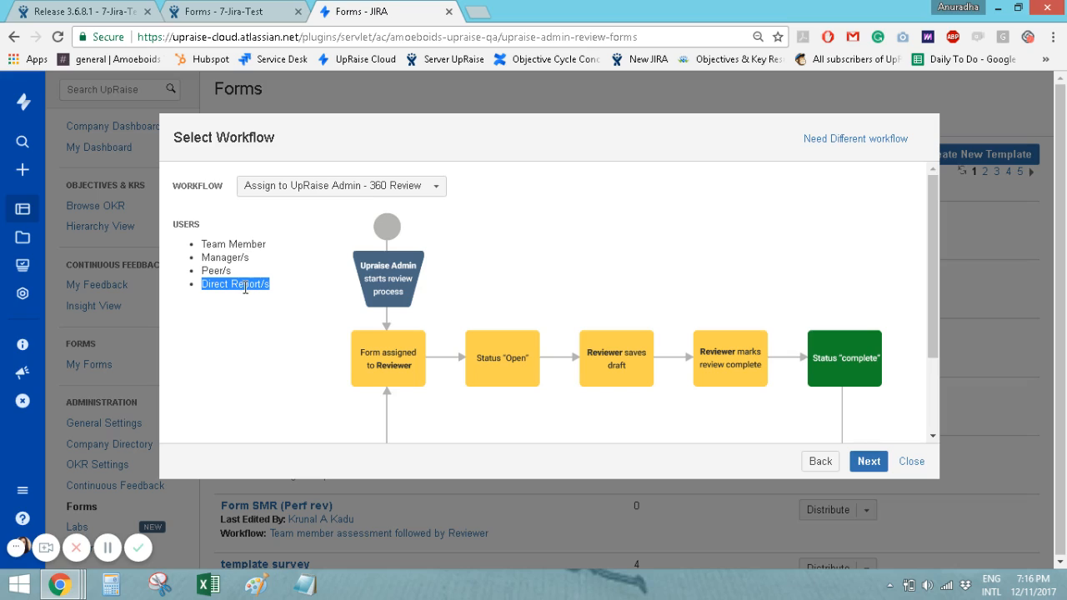
{"action": "left_click", "coordinate": [255, 245]}
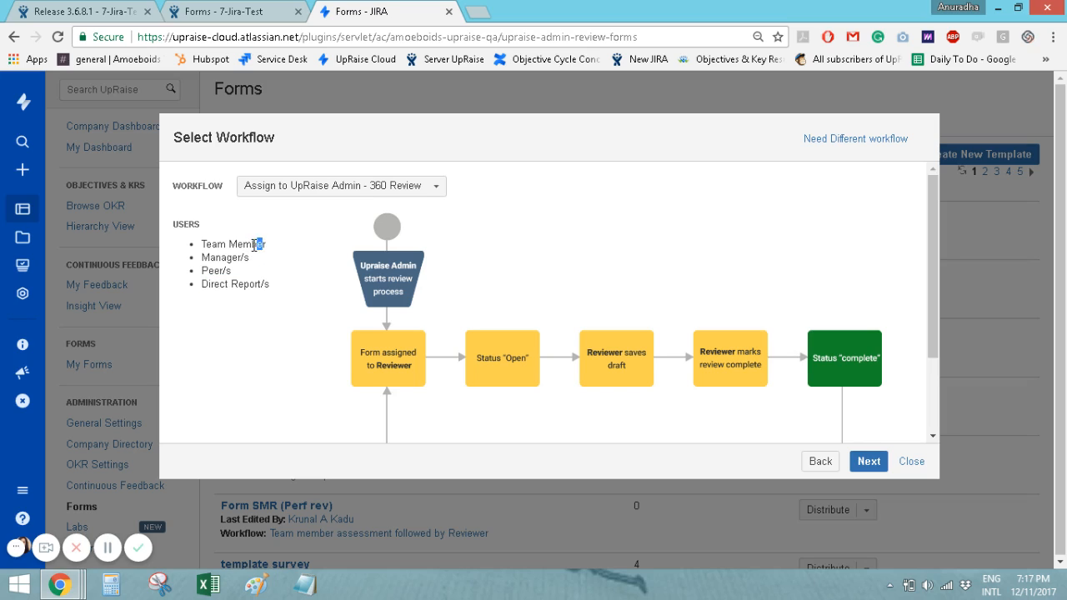
{"action": "left_click", "coordinate": [283, 247]}
{"action": "left_click_drag", "start_coordinate": [278, 243], "coordinate": [203, 245]}
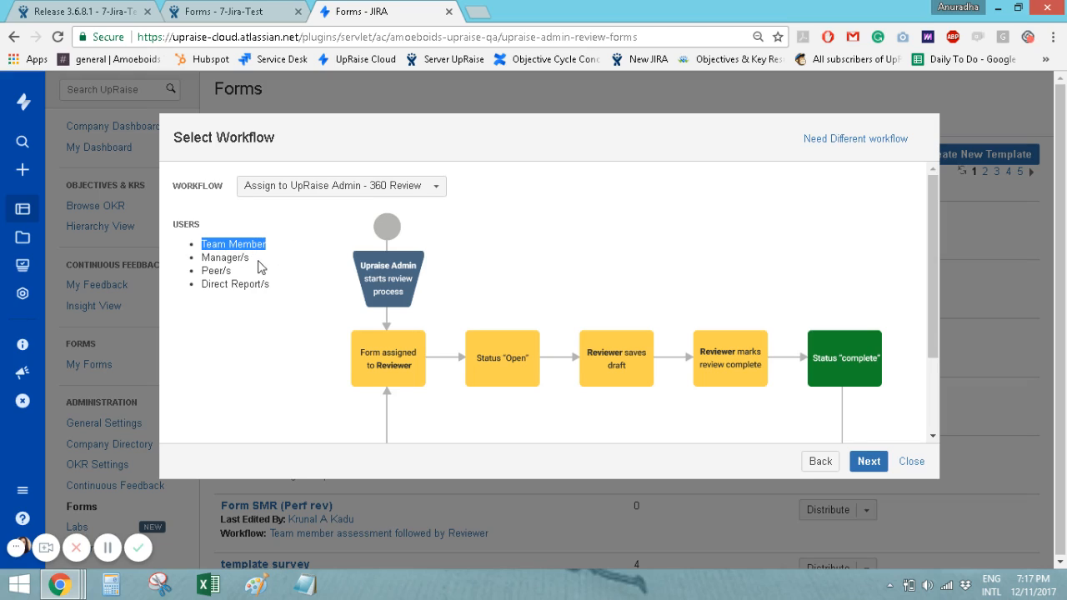
{"action": "left_click", "coordinate": [252, 358]}
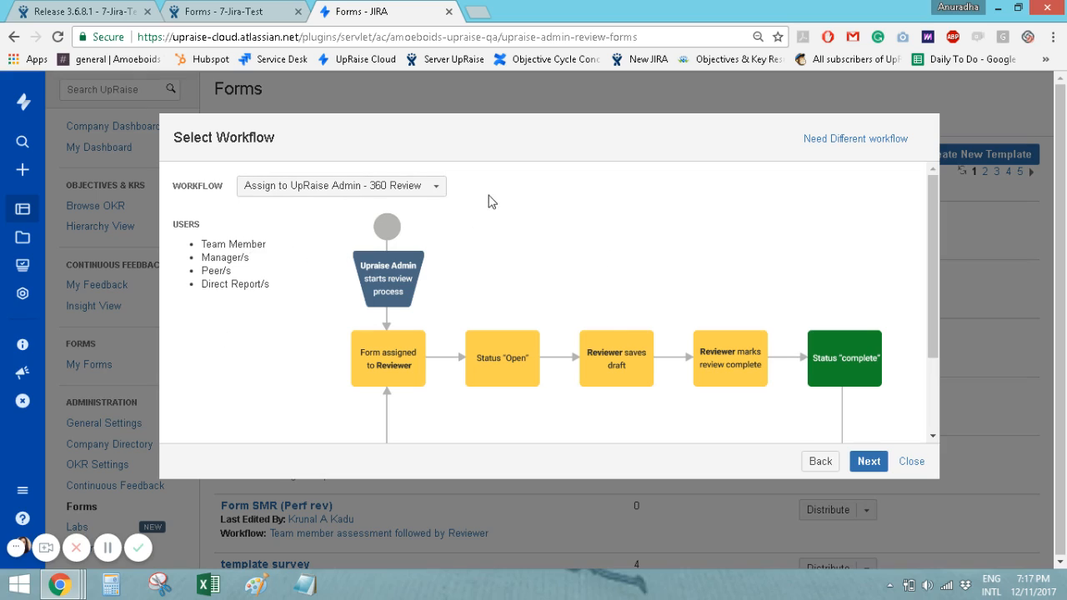
Step: Accept the "Assign to UpRaise Admin - 360 Review" workflow and name the template "Review for marketing team"
{"action": "left_click", "coordinate": [868, 462]}
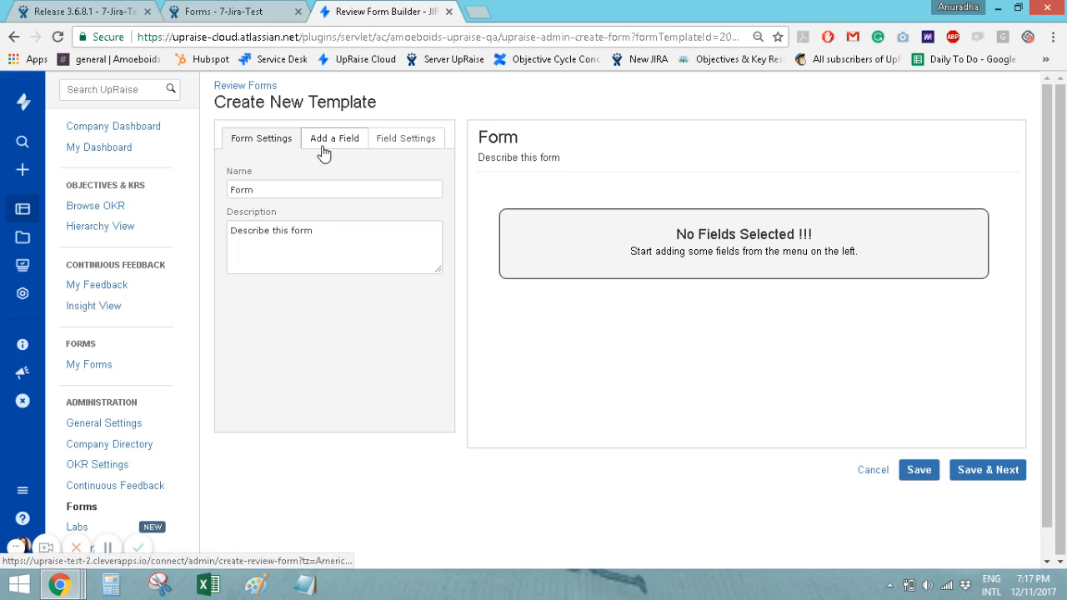
{"action": "double_click", "coordinate": [254, 191]}
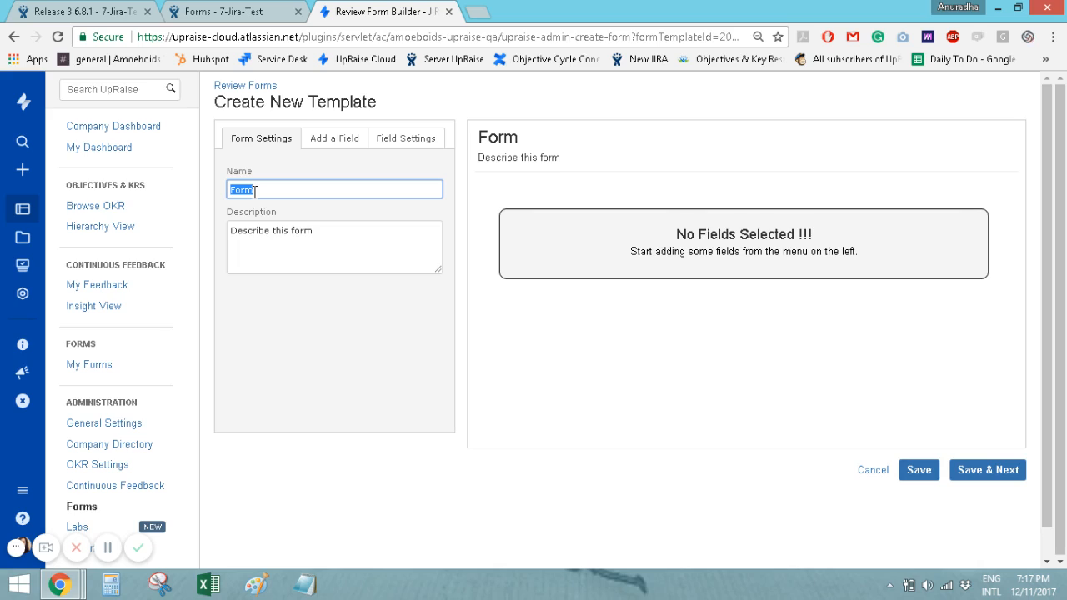
{"action": "type", "text": "Review f"}
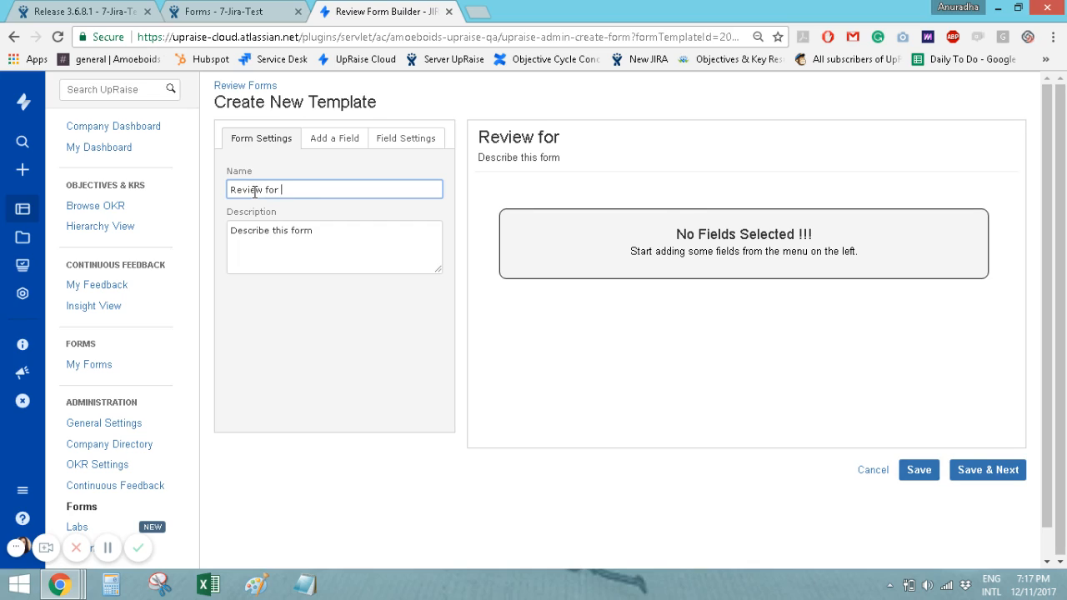
{"action": "type", "text": "or marketi"}
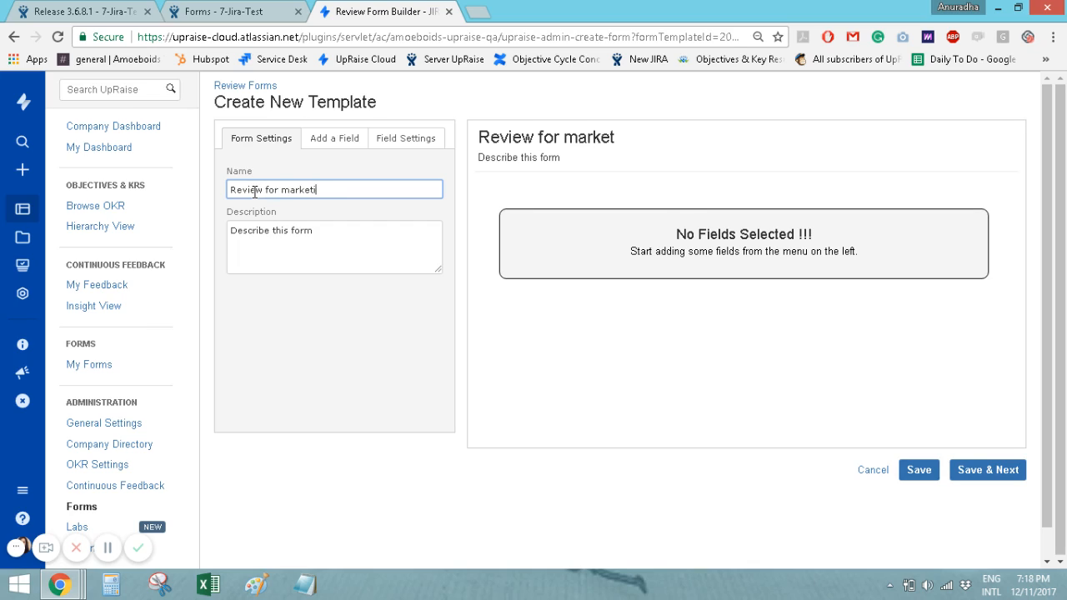
{"action": "type", "text": "ng team"}
{"action": "key", "text": "Tab"}
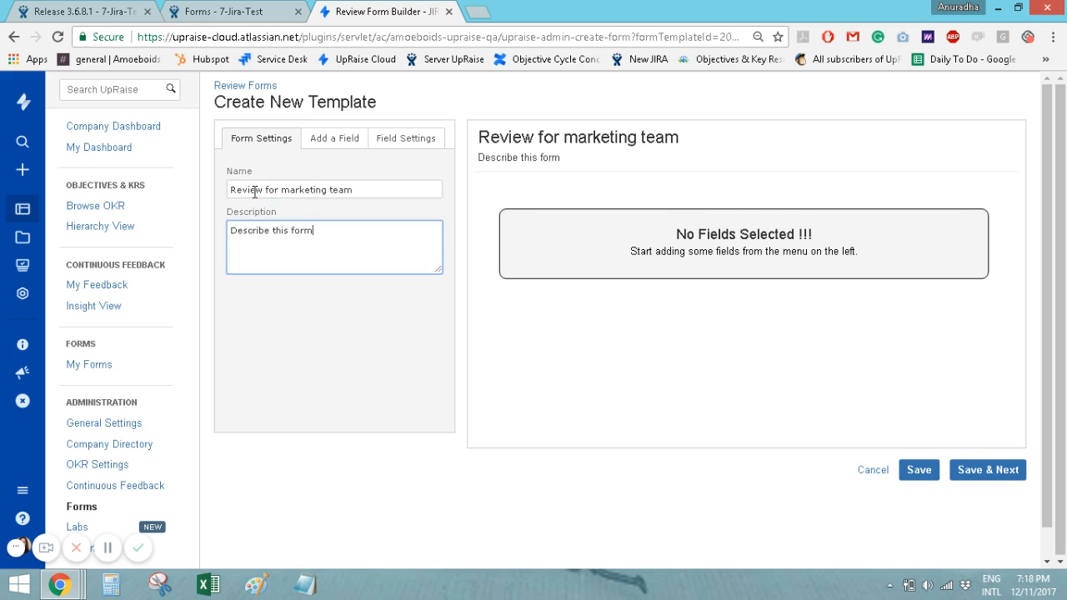
Step: Replace the template's description with a copy of its name, "Review for marketing team"
{"action": "triple_click", "coordinate": [290, 190]}
{"action": "key", "text": "ctrl+c"}
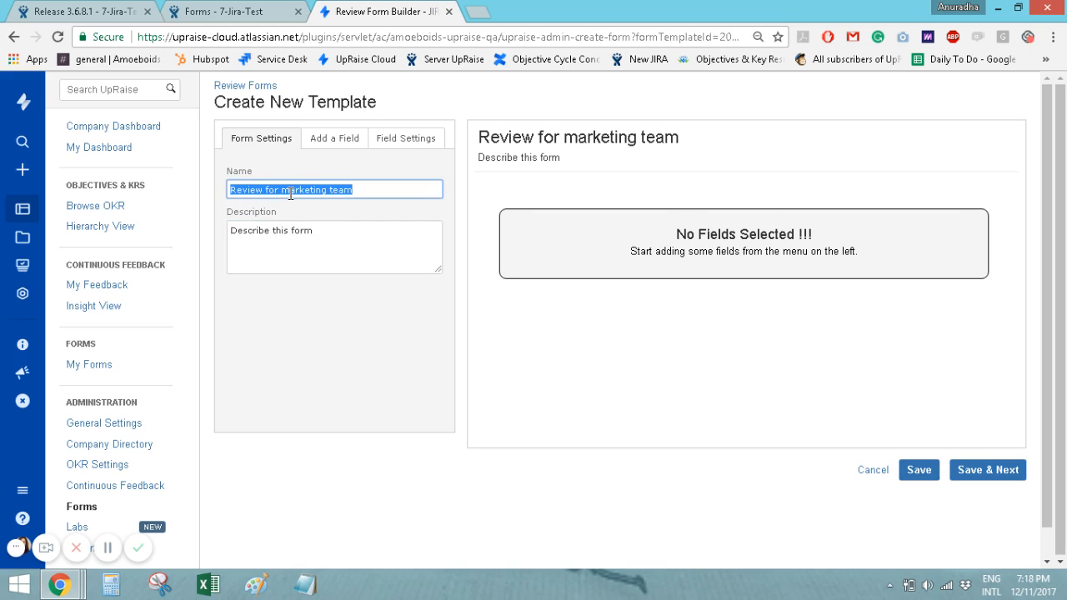
{"action": "triple_click", "coordinate": [313, 244]}
{"action": "key", "text": "ctrl+v"}
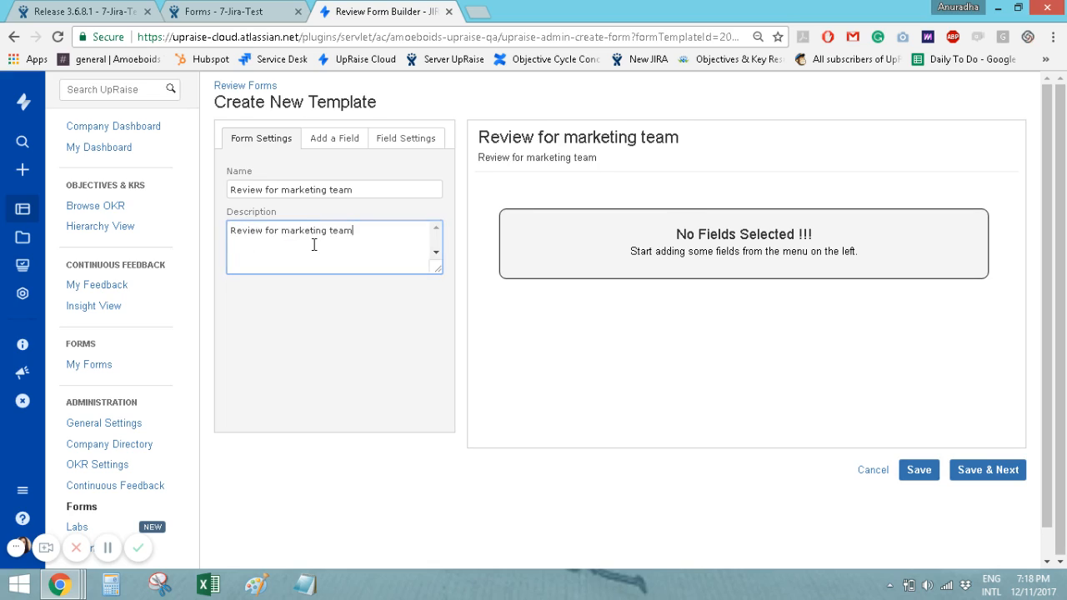
Step: Add Single Line Text, Paragraph Text, Multiple Choice, Star Ratings, Dropdown, Yes / No and Opinion Scale fields to the form
{"action": "left_click", "coordinate": [343, 138]}
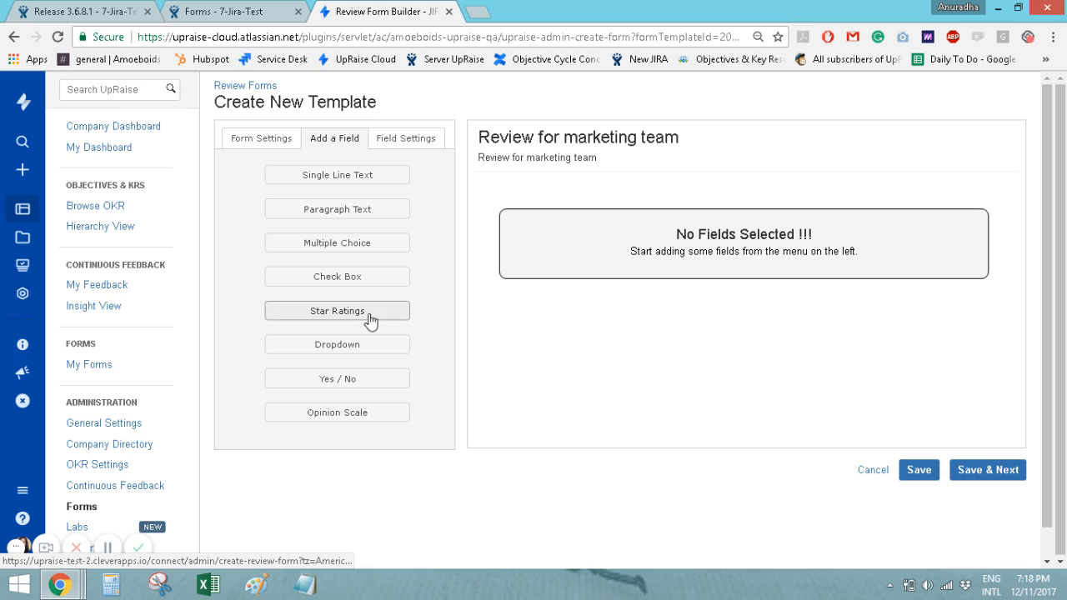
{"action": "left_click", "coordinate": [391, 175]}
{"action": "left_click", "coordinate": [341, 218]}
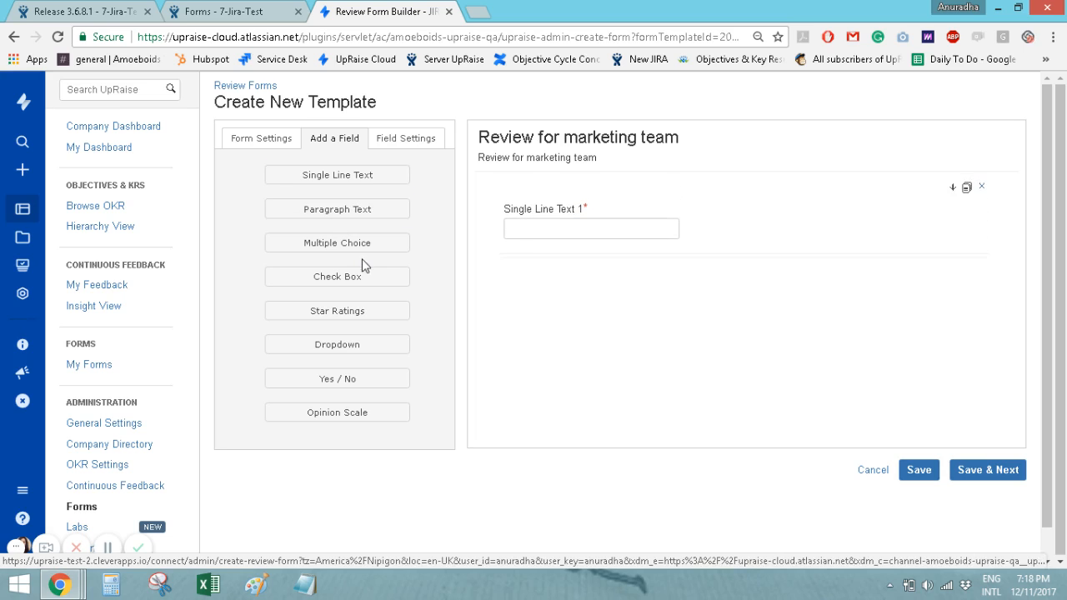
{"action": "left_click", "coordinate": [359, 253]}
{"action": "scroll", "coordinate": [346, 279], "scroll_direction": "down", "scroll_amount": 1}
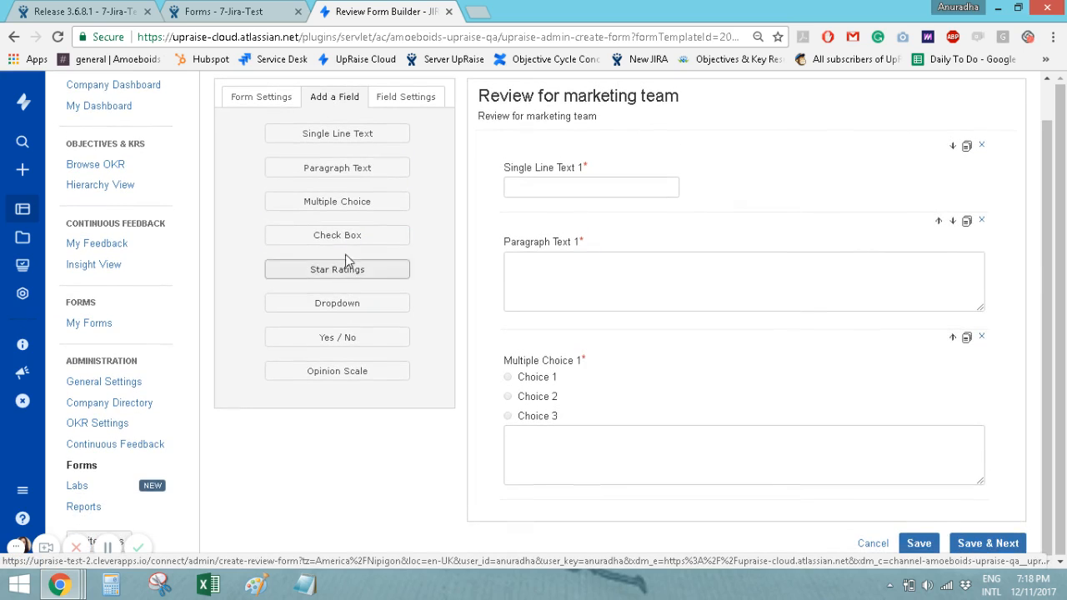
{"action": "left_click", "coordinate": [350, 271]}
{"action": "left_click", "coordinate": [348, 303]}
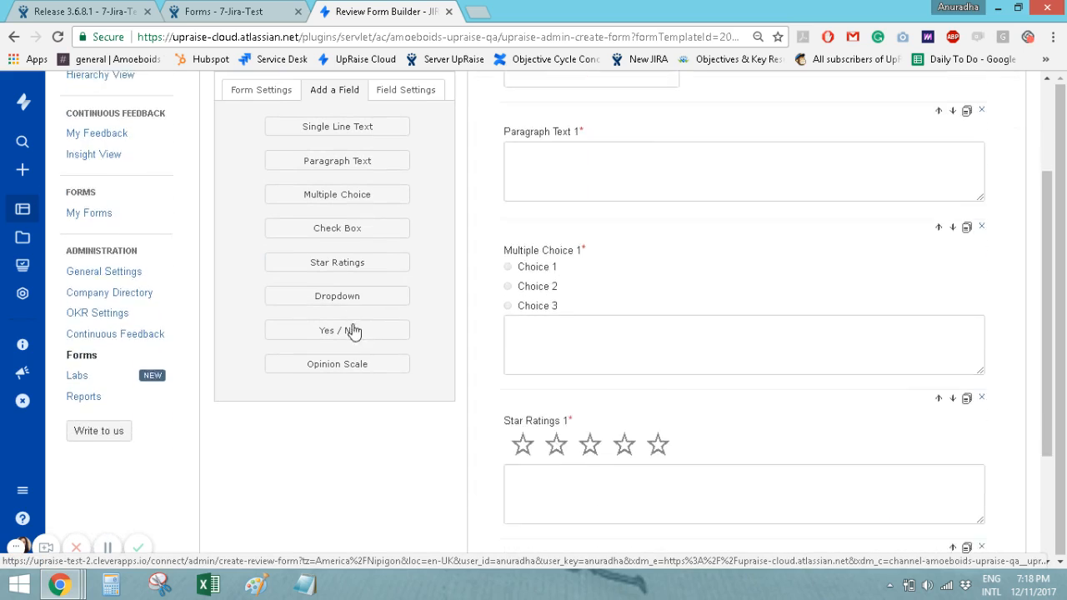
{"action": "left_click", "coordinate": [354, 363]}
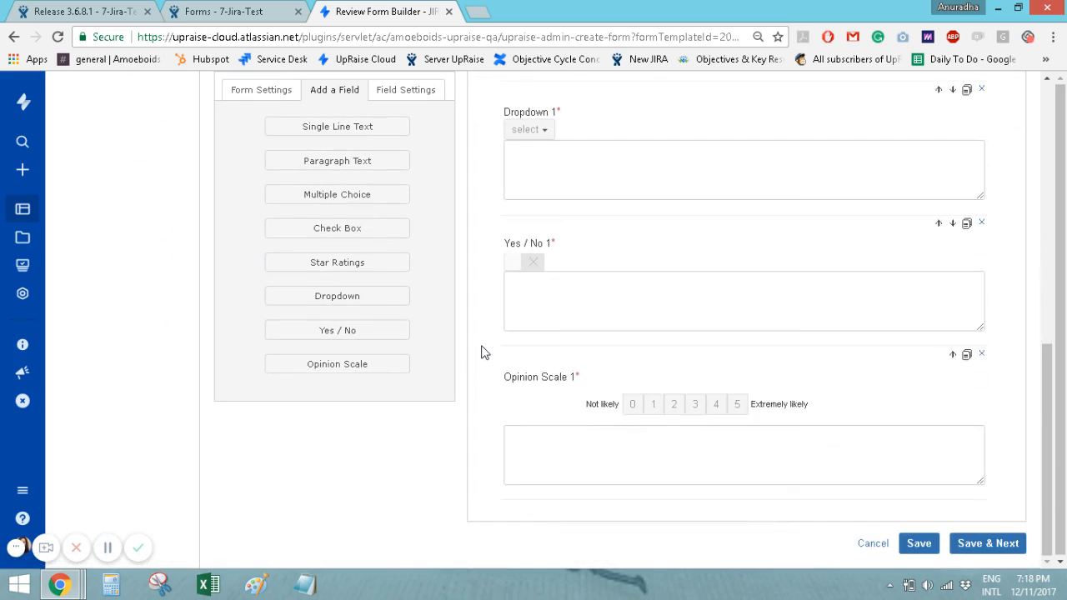
Step: Move the Opinion Scale field up one place, above the Yes / No field
{"action": "left_click", "coordinate": [664, 459]}
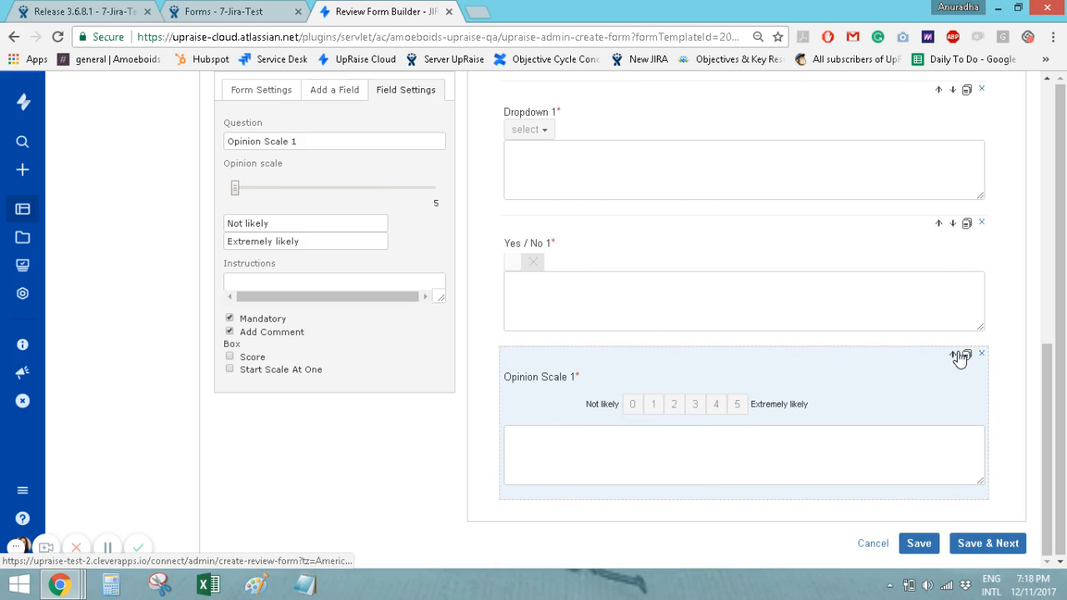
{"action": "left_click", "coordinate": [953, 356]}
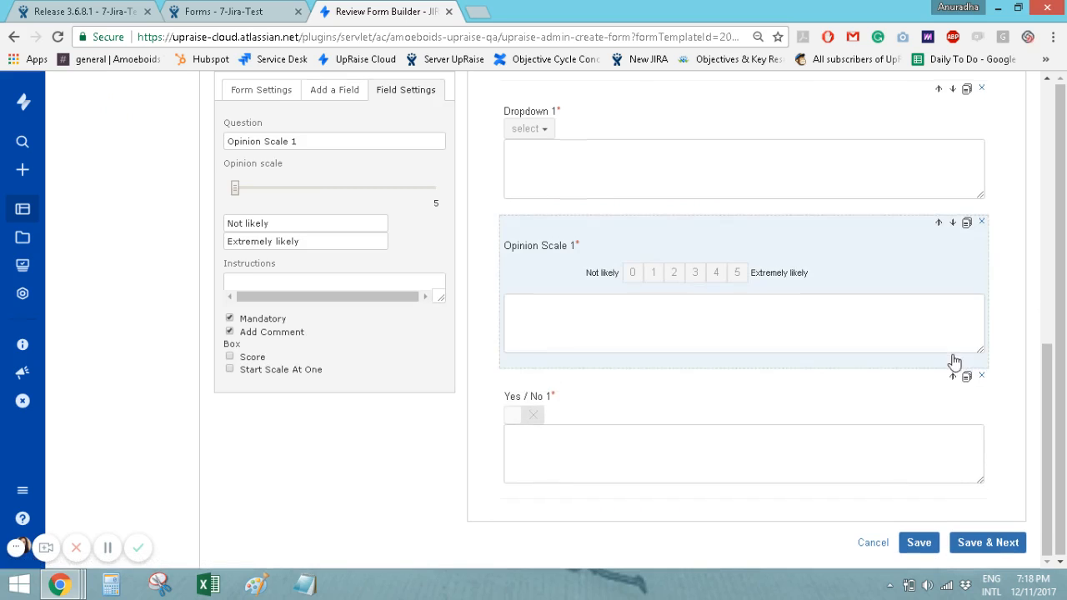
Step: Duplicate the Opinion Scale field and delete the copy at the end of the form
{"action": "left_click", "coordinate": [967, 226]}
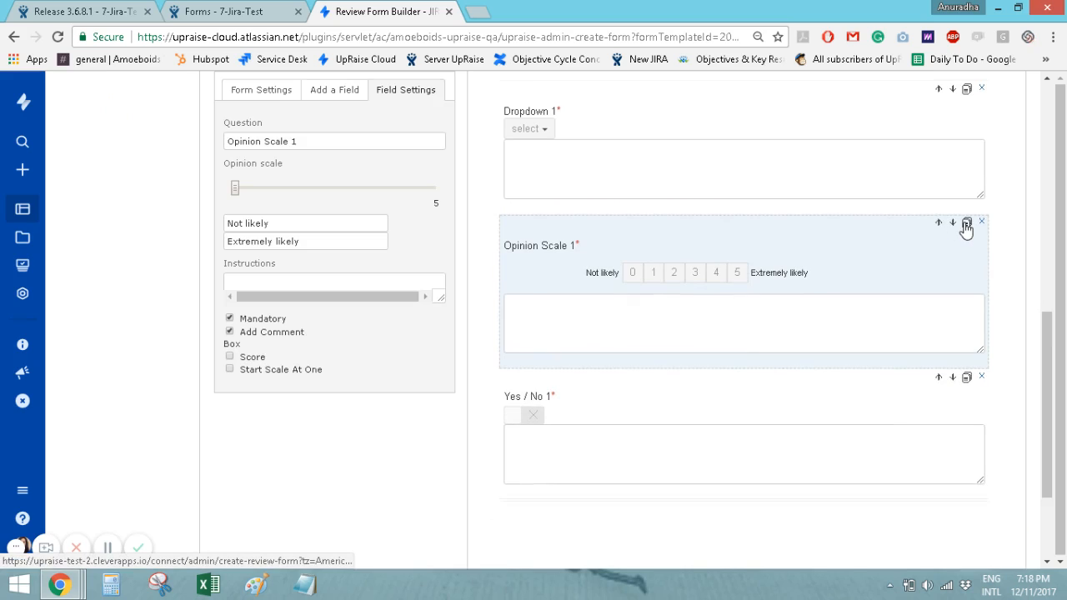
{"action": "scroll", "coordinate": [966, 230], "scroll_direction": "down", "scroll_amount": 2}
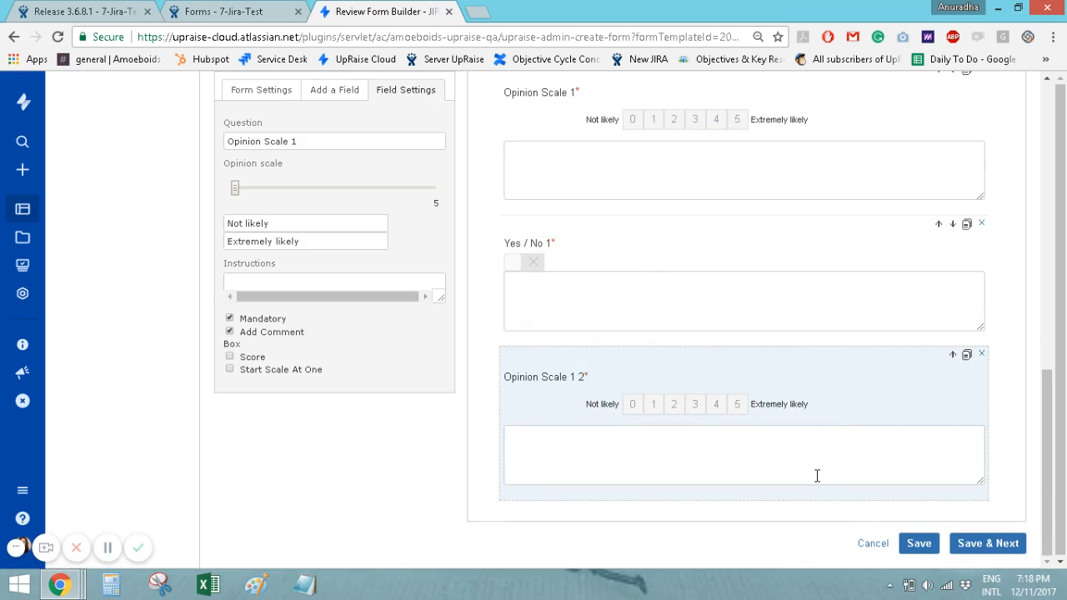
{"action": "left_click", "coordinate": [981, 354]}
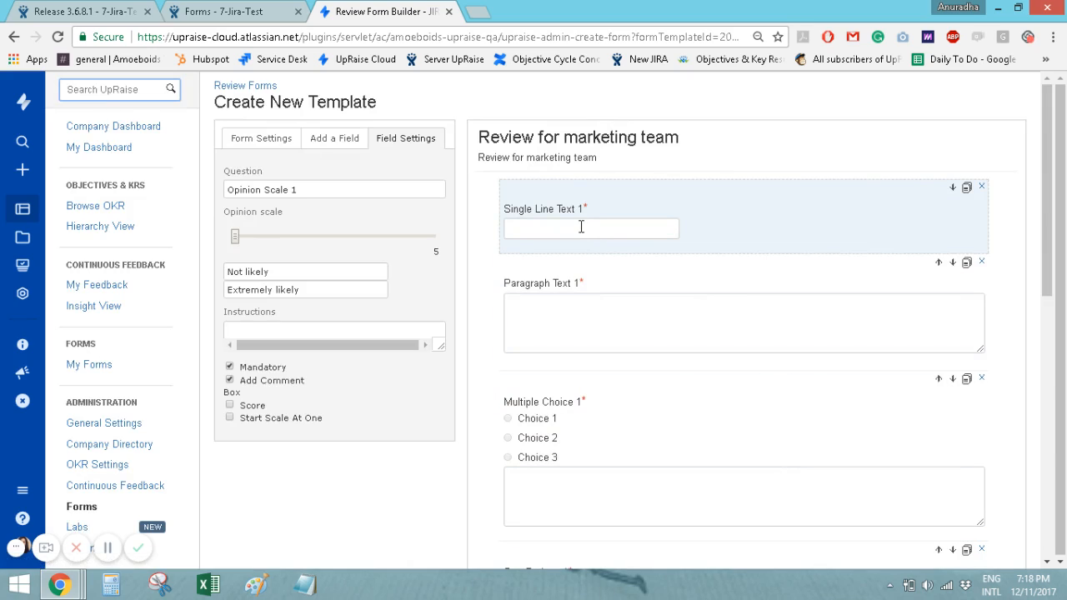
Step: Inspect the Single Line Text field's label, value and description settings, and switch its Required option off and back on
{"action": "left_click", "coordinate": [666, 229]}
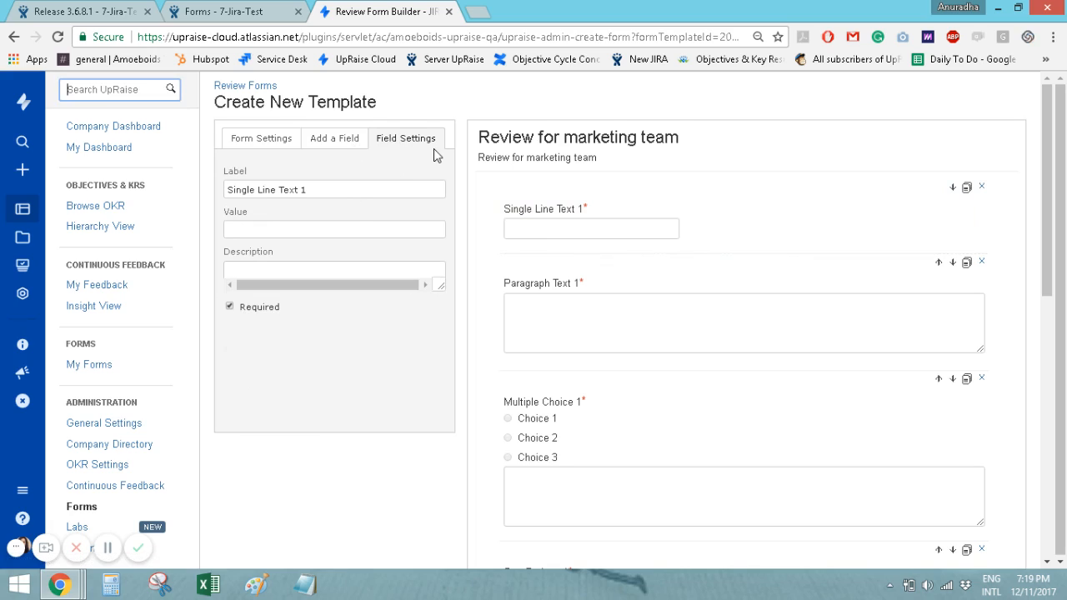
{"action": "triple_click", "coordinate": [301, 190]}
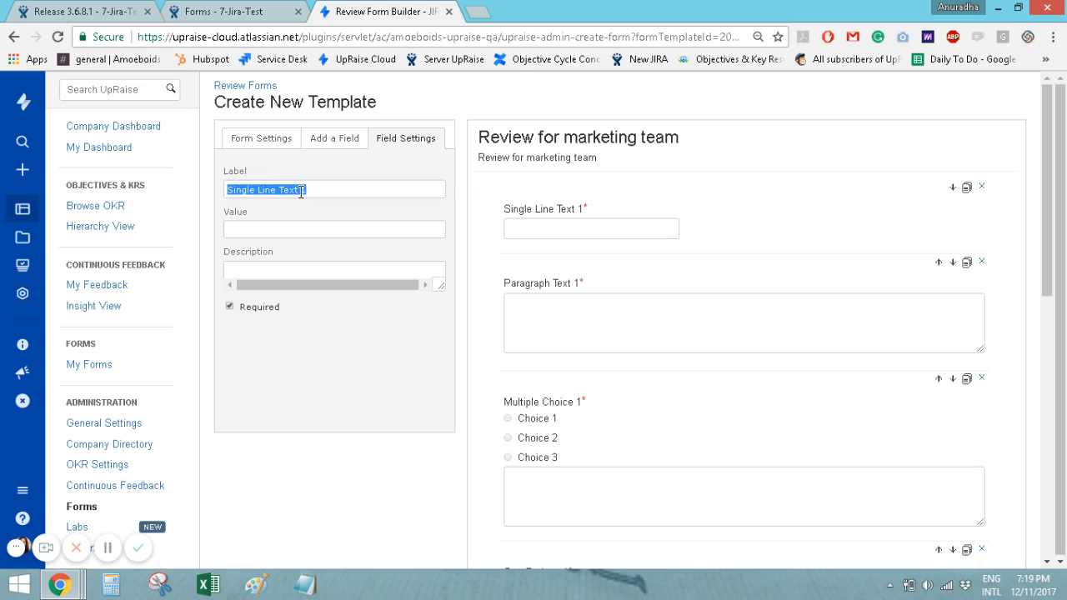
{"action": "left_click", "coordinate": [276, 227]}
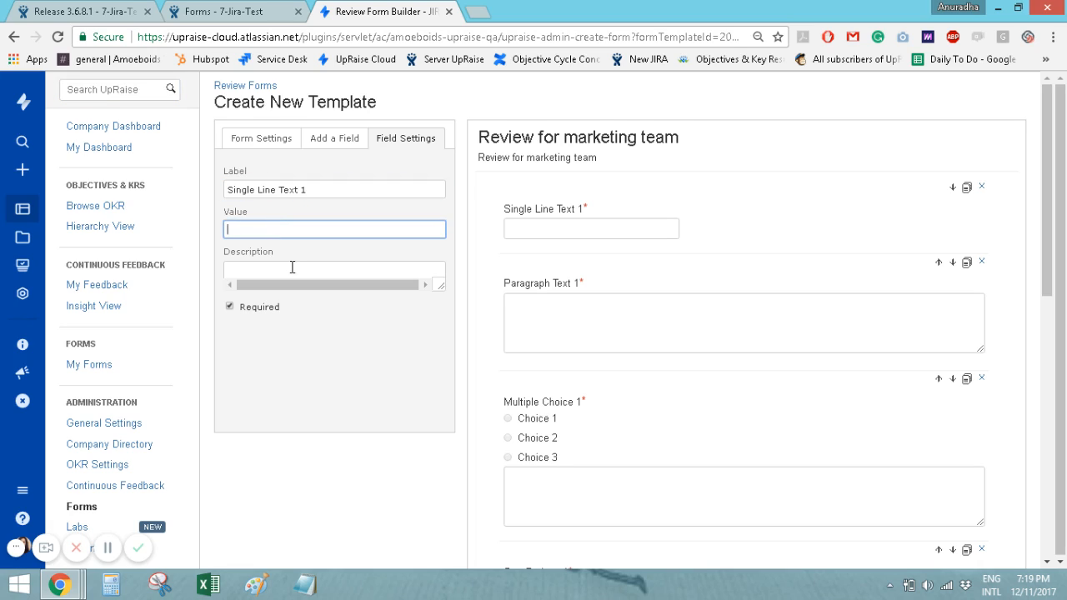
{"action": "left_click", "coordinate": [291, 266]}
{"action": "left_click", "coordinate": [229, 307]}
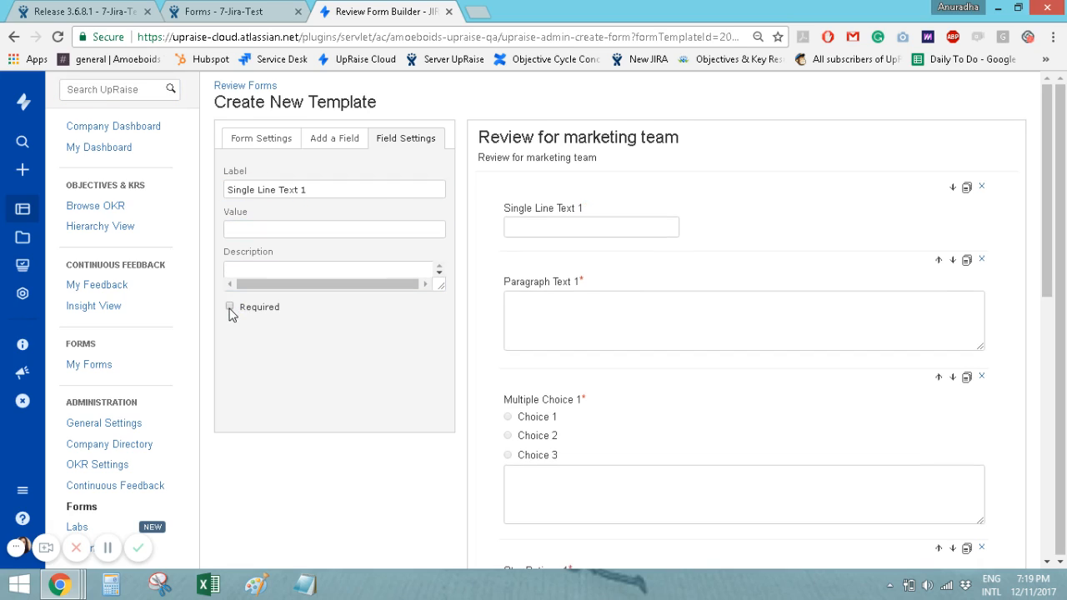
{"action": "left_click", "coordinate": [230, 308]}
Step: Examine the field settings of the Multiple Choice, Star Ratings, Dropdown and Paragraph Text fields
{"action": "left_click", "coordinate": [591, 481]}
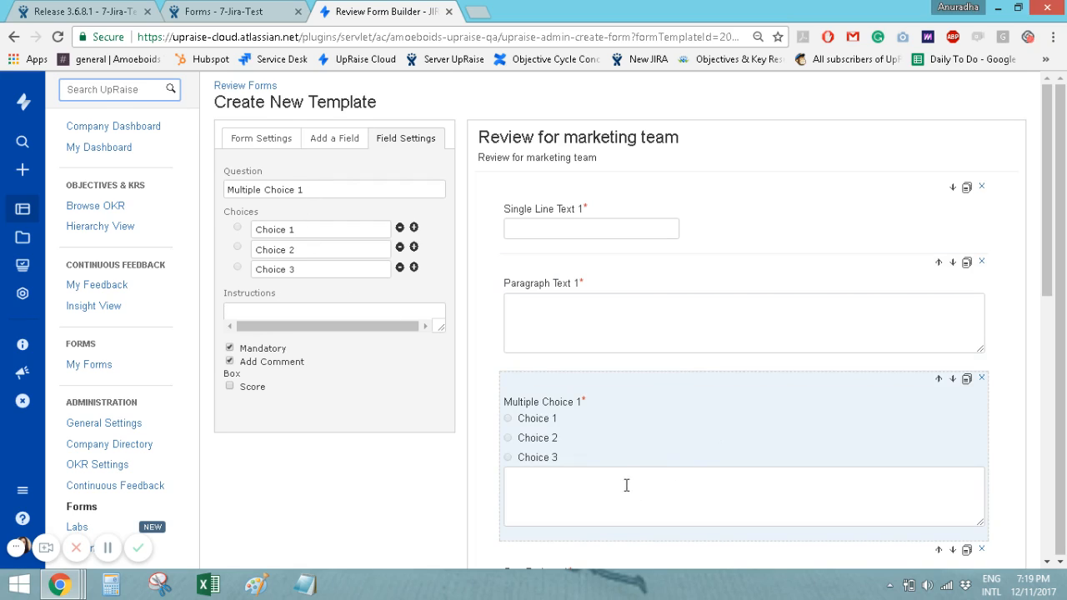
{"action": "scroll", "coordinate": [626, 485], "scroll_direction": "down", "scroll_amount": 3}
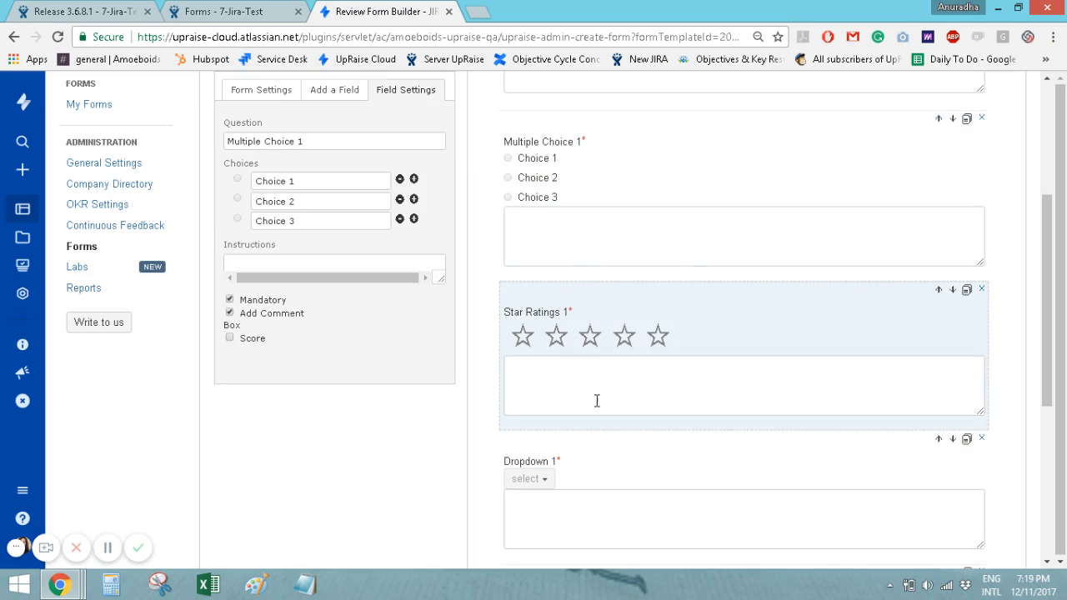
{"action": "left_click", "coordinate": [596, 399]}
{"action": "left_click", "coordinate": [579, 497]}
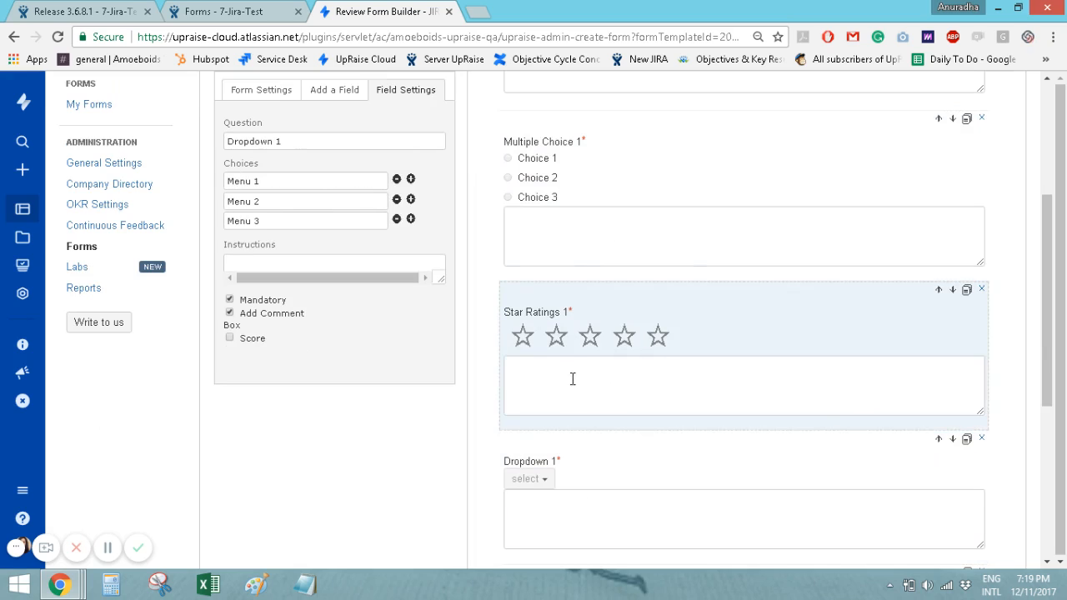
{"action": "left_click", "coordinate": [597, 244]}
{"action": "scroll", "coordinate": [650, 402], "scroll_direction": "up", "scroll_amount": 3}
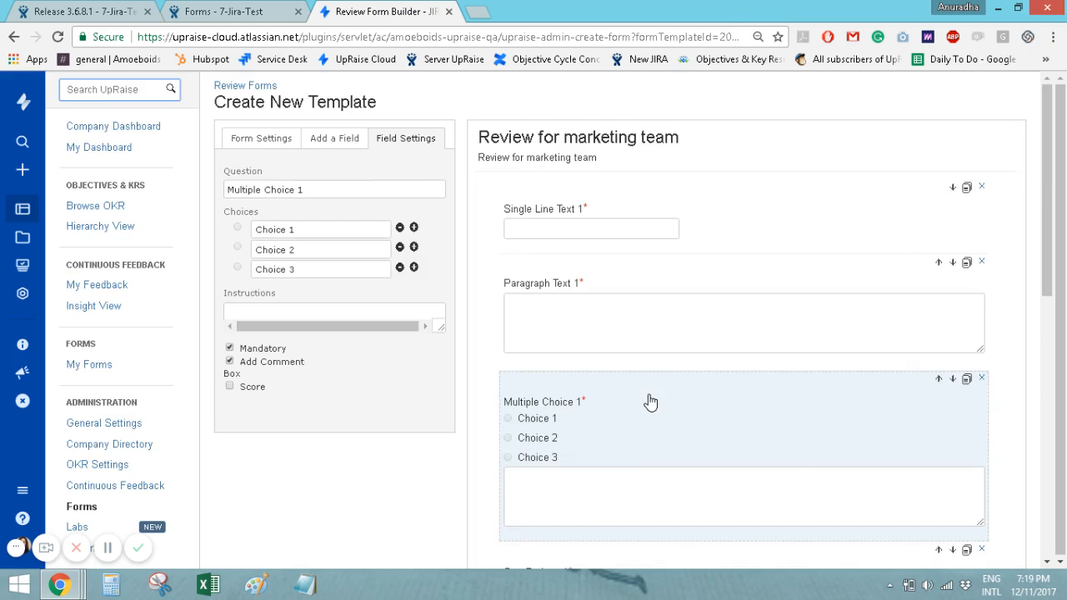
{"action": "left_click", "coordinate": [564, 328]}
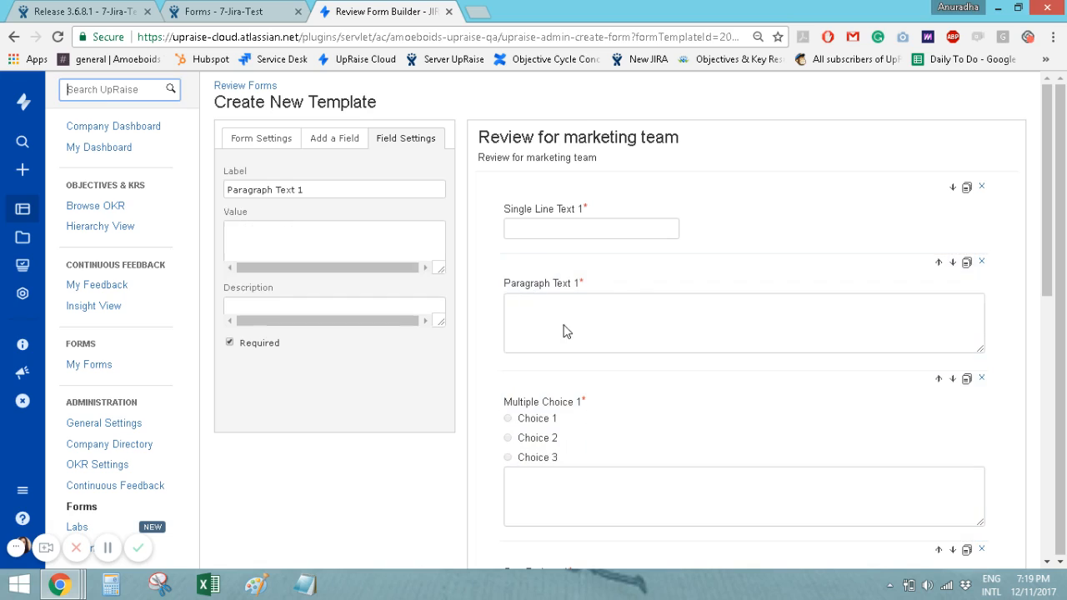
Step: Add two blank choices below Choice 3 in the Multiple Choice field and remove both again
{"action": "left_click", "coordinate": [607, 476]}
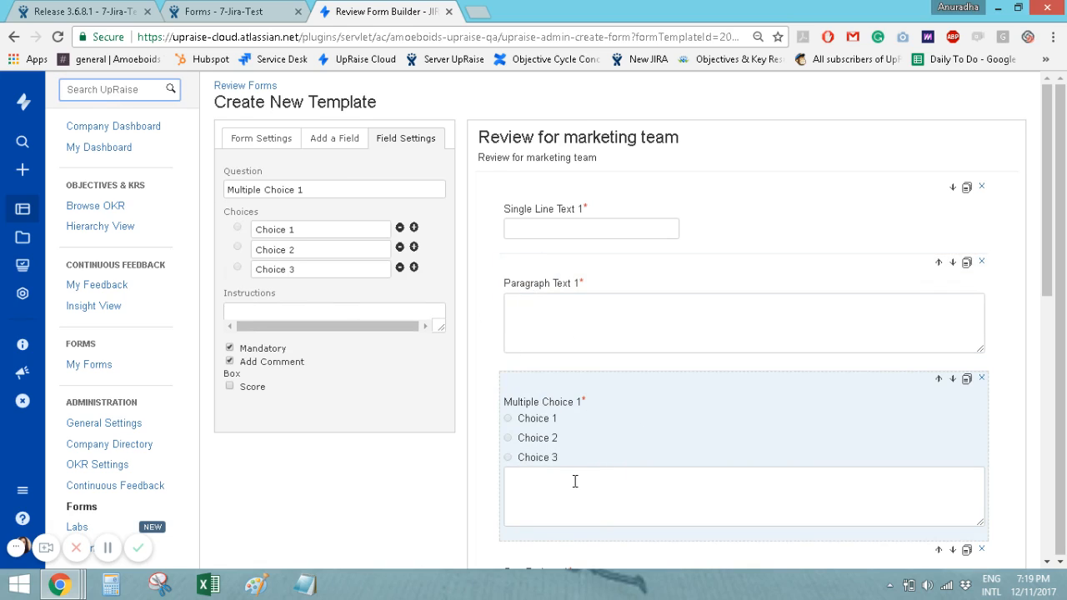
{"action": "left_click", "coordinate": [413, 267]}
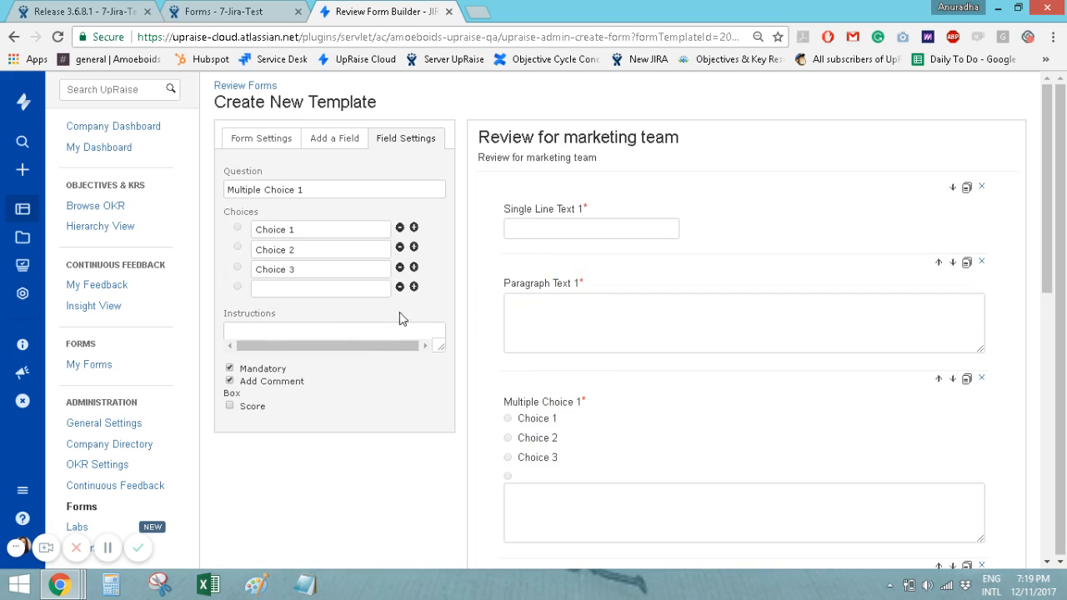
{"action": "left_click", "coordinate": [413, 286]}
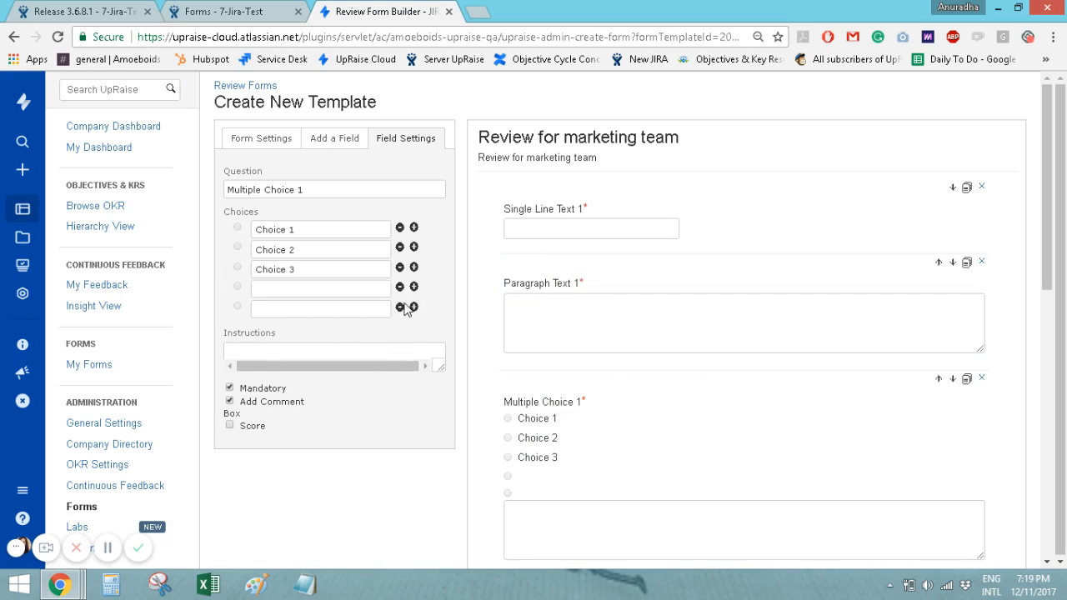
{"action": "left_click", "coordinate": [400, 307]}
{"action": "left_click", "coordinate": [400, 287]}
Step: Inspect the Multiple Choice field's choice names, question text and instructions
{"action": "left_click_drag", "start_coordinate": [302, 271], "coordinate": [240, 275]}
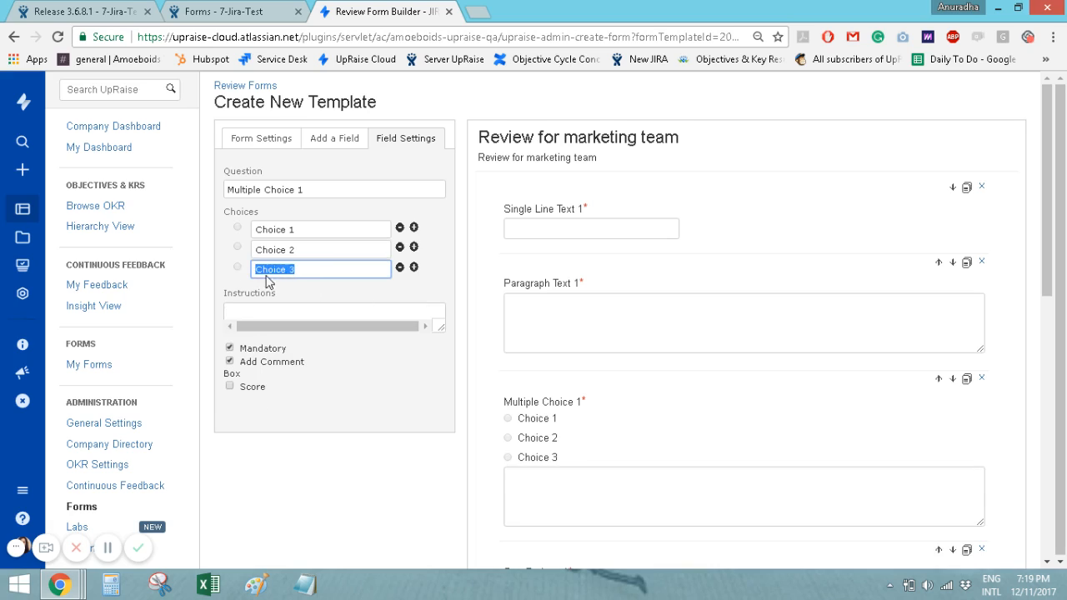
{"action": "left_click_drag", "start_coordinate": [309, 251], "coordinate": [260, 246]}
{"action": "left_click", "coordinate": [318, 227]}
{"action": "left_click_drag", "start_coordinate": [317, 226], "coordinate": [242, 228]}
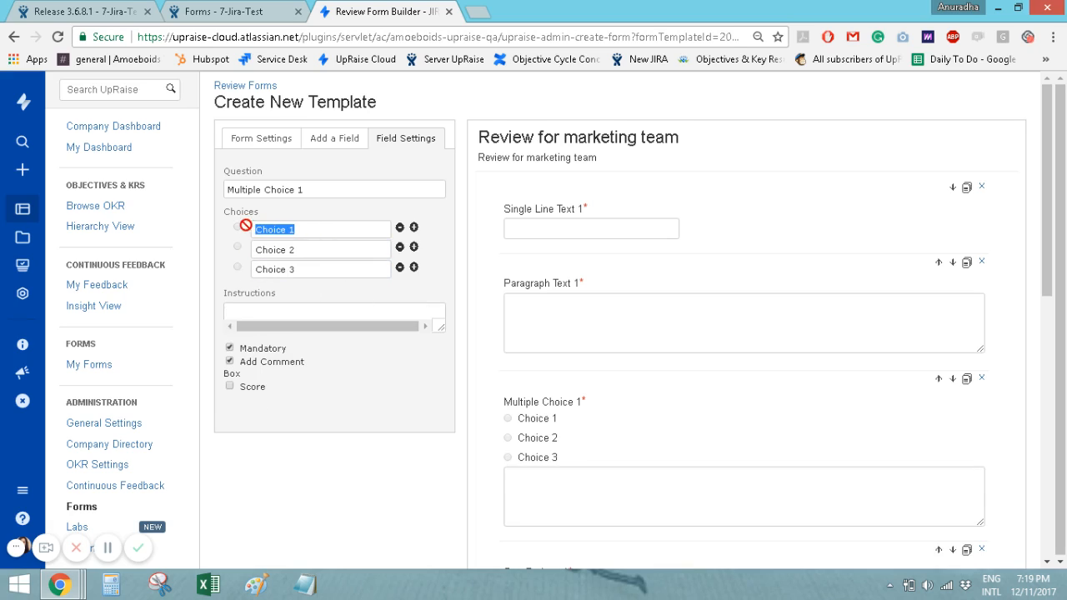
{"action": "left_click", "coordinate": [342, 190]}
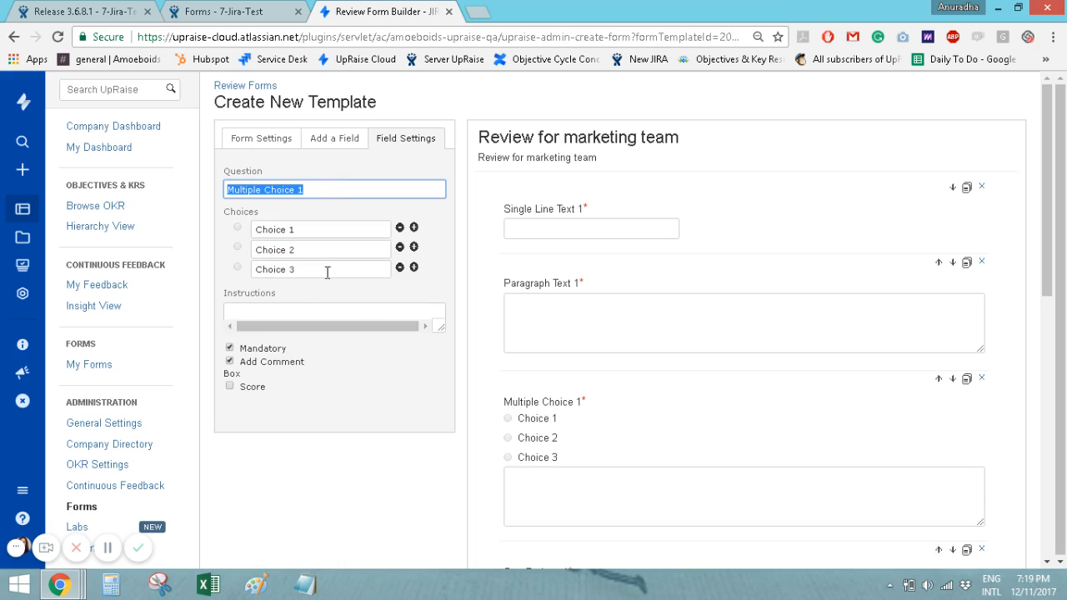
{"action": "left_click", "coordinate": [392, 312]}
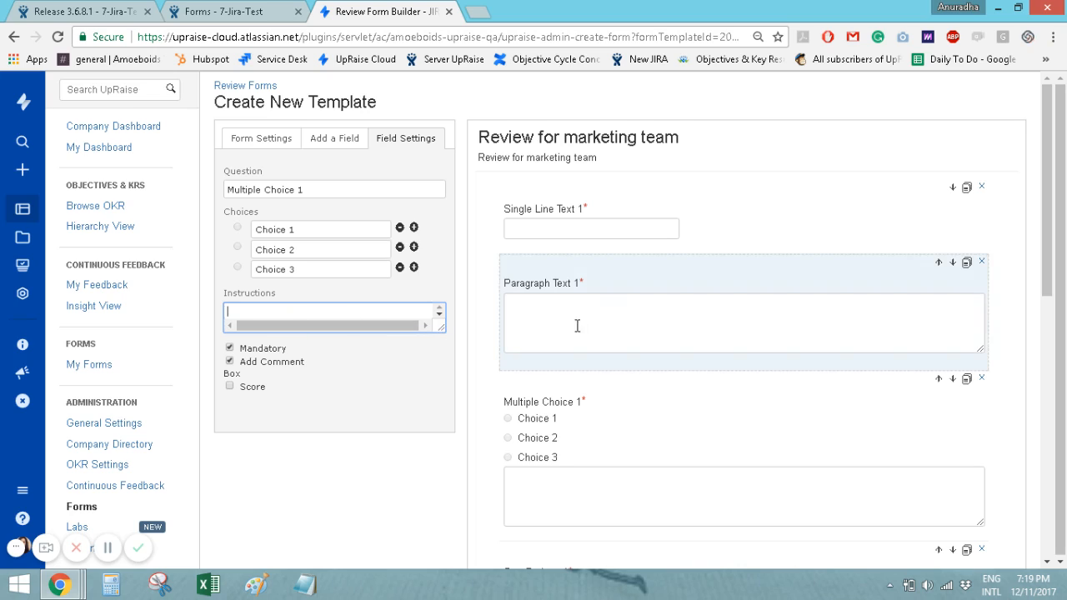
Step: Try the Multiple Choice field without its comment box and restore the comment box
{"action": "left_click", "coordinate": [231, 348]}
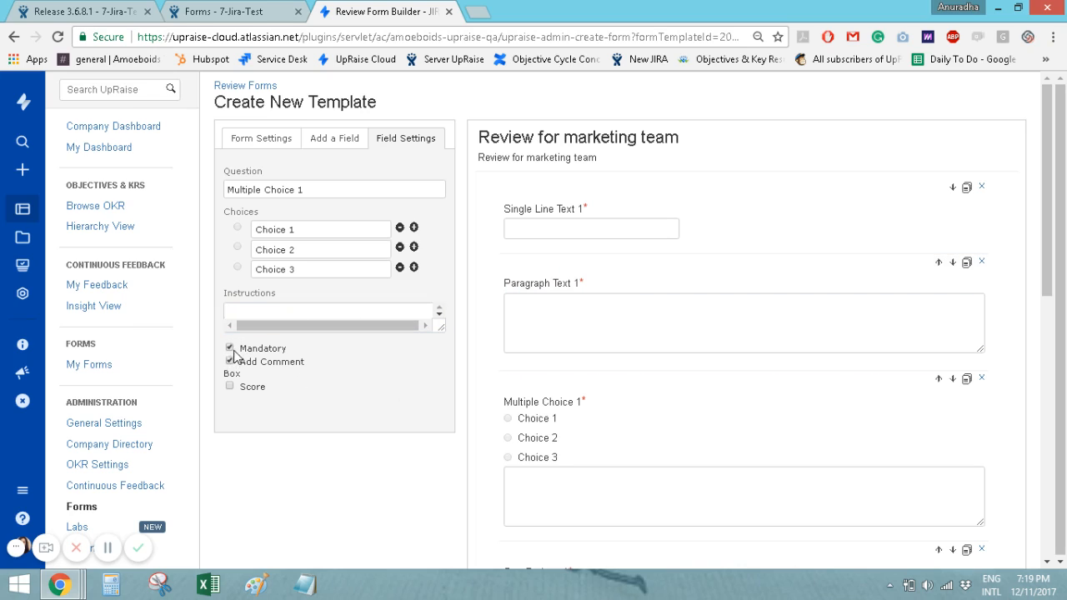
{"action": "left_click", "coordinate": [230, 362]}
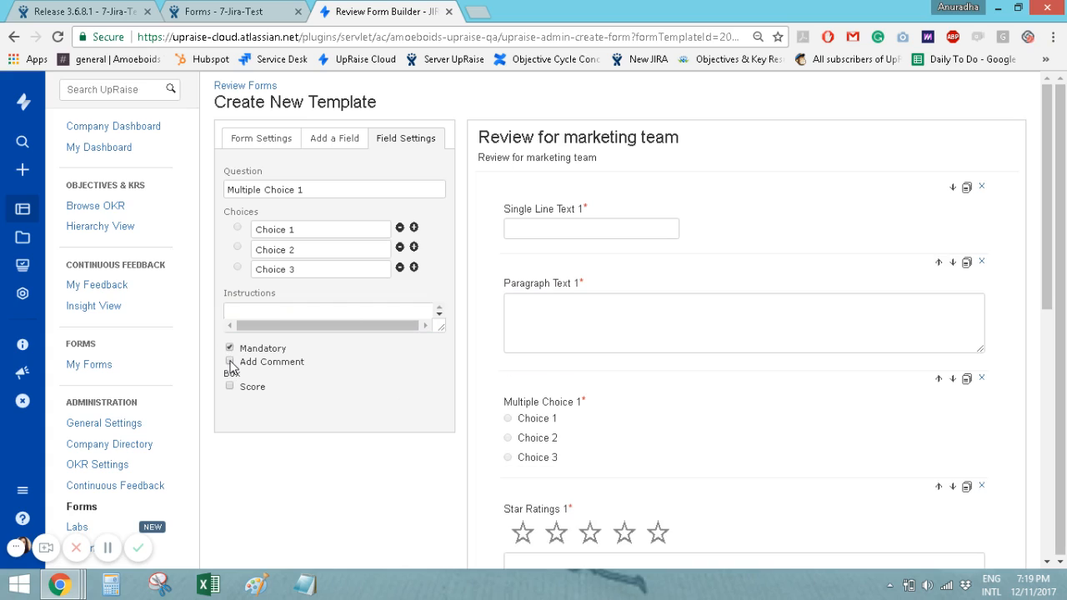
{"action": "left_click", "coordinate": [230, 361]}
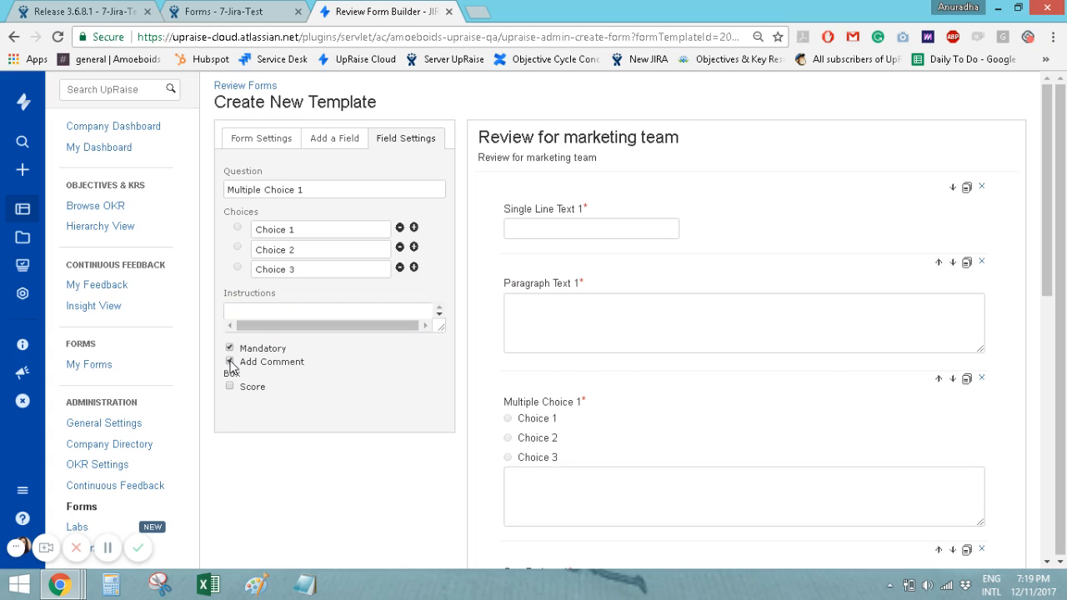
{"action": "left_click", "coordinate": [230, 362]}
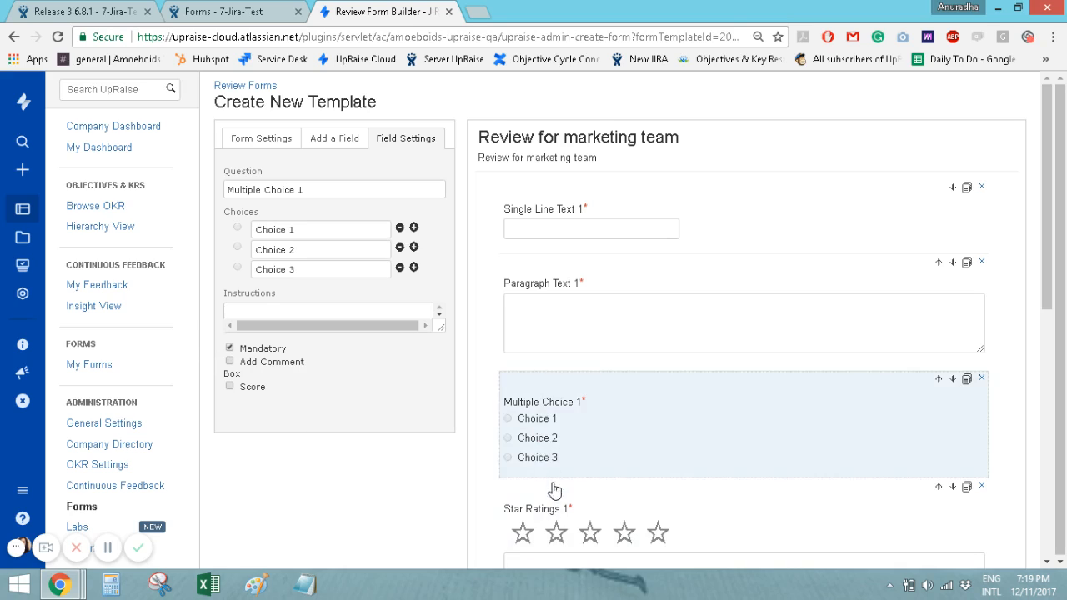
{"action": "left_click", "coordinate": [230, 362]}
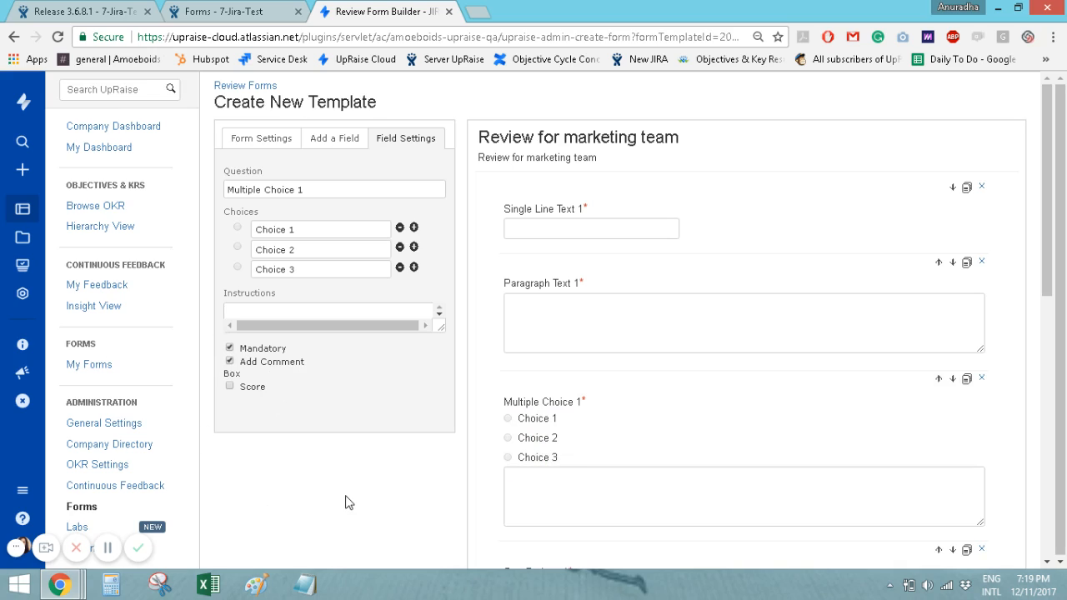
Step: Enable scoring for the Multiple Choice field, keeping the weightage of 5
{"action": "scroll", "coordinate": [498, 454], "scroll_direction": "down", "scroll_amount": 3}
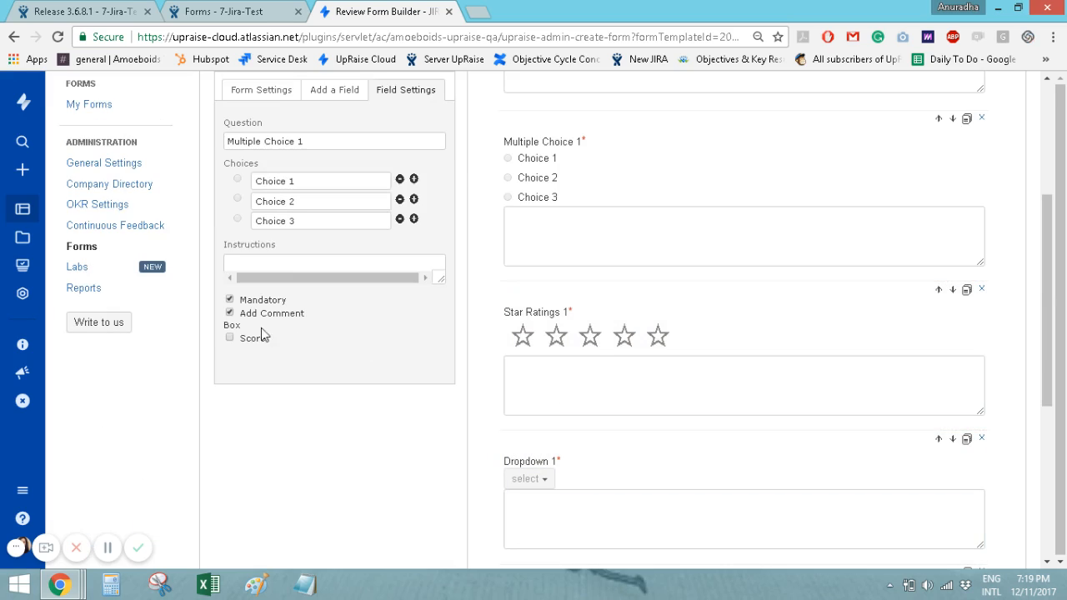
{"action": "left_click", "coordinate": [230, 338]}
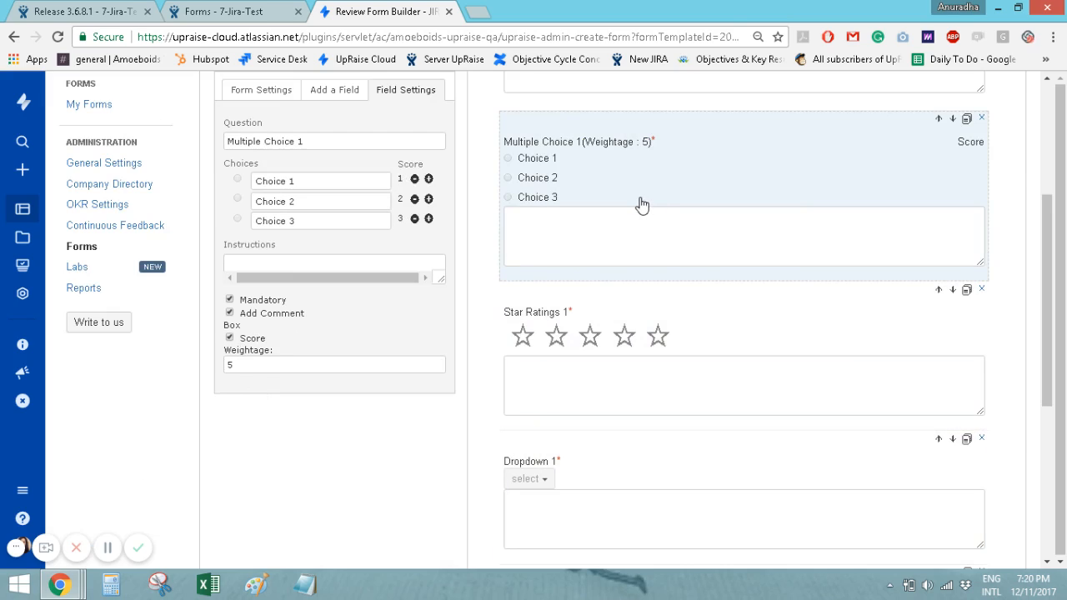
{"action": "left_click", "coordinate": [583, 242]}
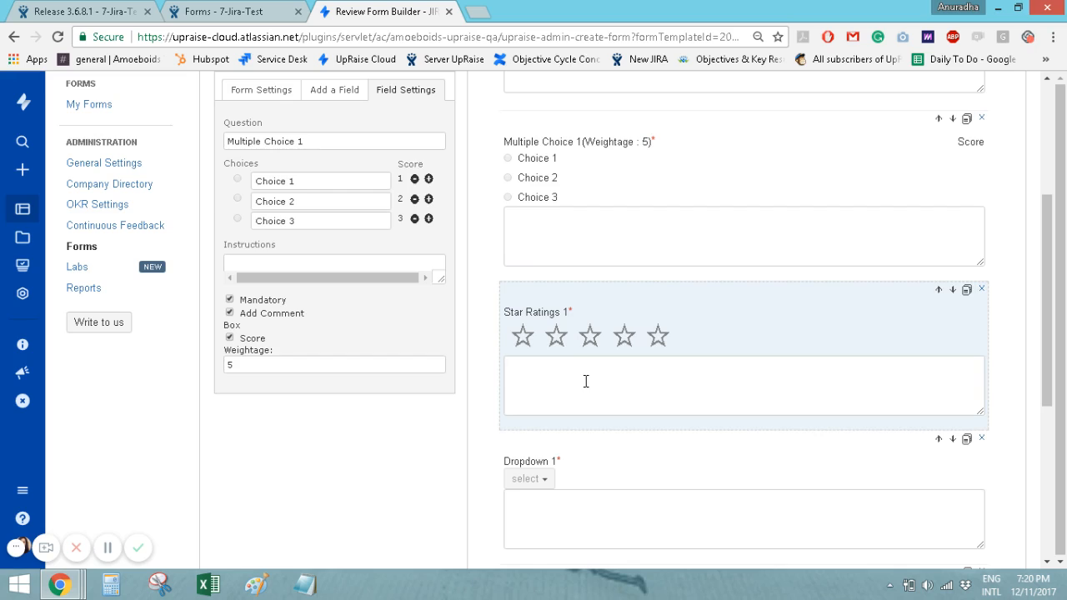
{"action": "left_click", "coordinate": [586, 381]}
{"action": "left_click", "coordinate": [568, 223]}
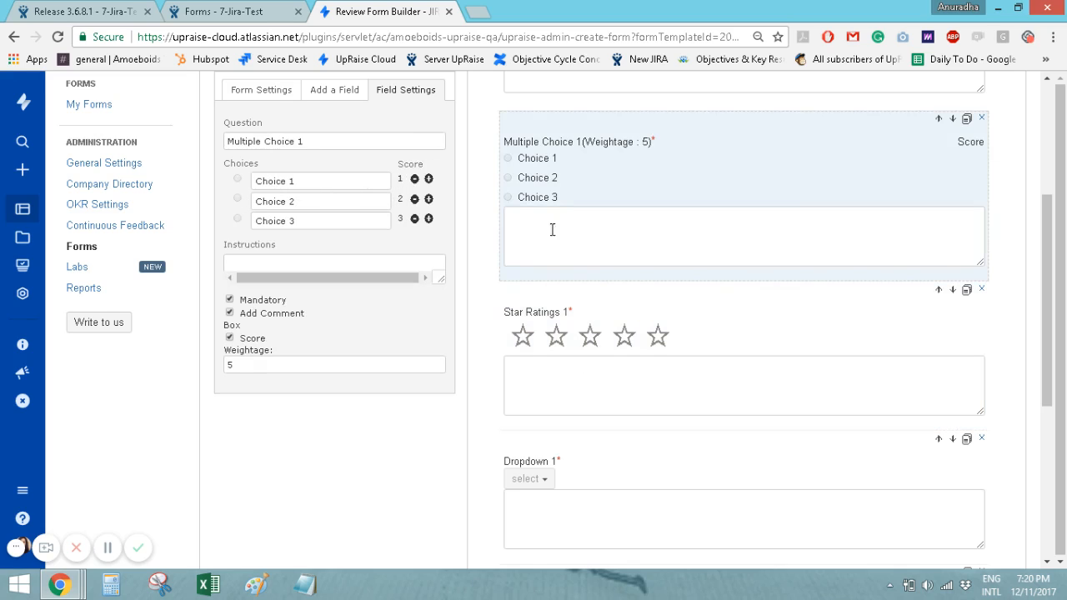
{"action": "left_click", "coordinate": [230, 339]}
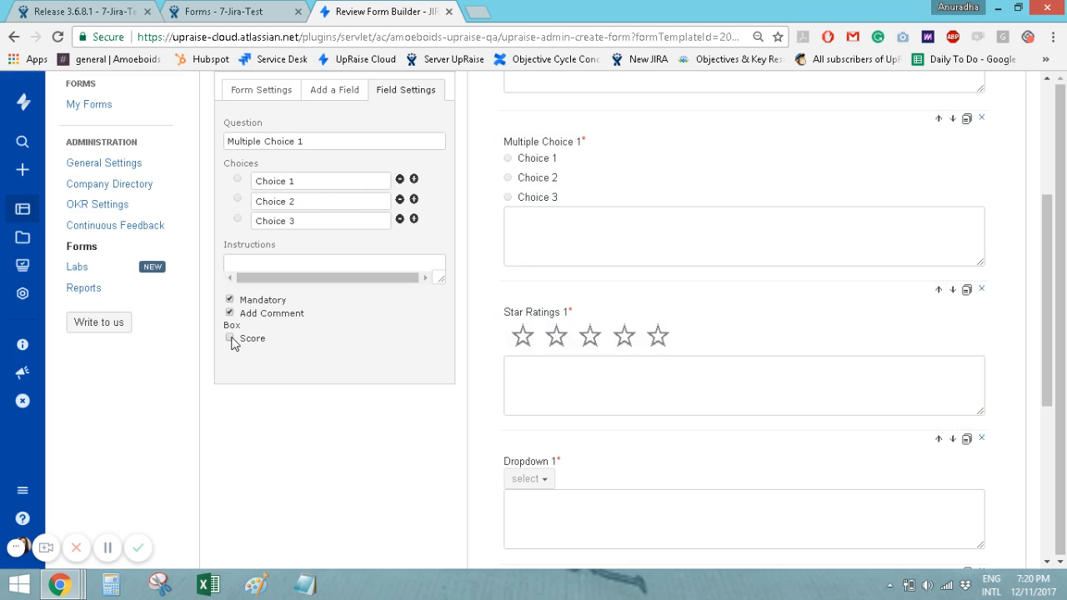
{"action": "left_click", "coordinate": [230, 339]}
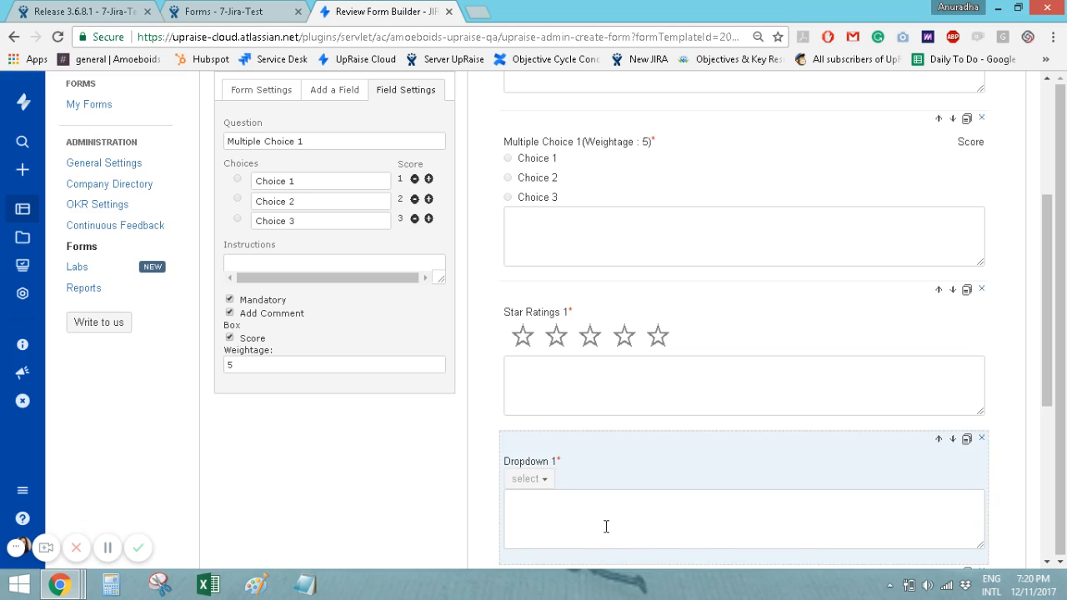
Step: Look over all the form's fields from Single Line Text to Yes / No, and glance at the templates list on the other Jira Forms page
{"action": "scroll", "coordinate": [583, 400], "scroll_direction": "down", "scroll_amount": 3}
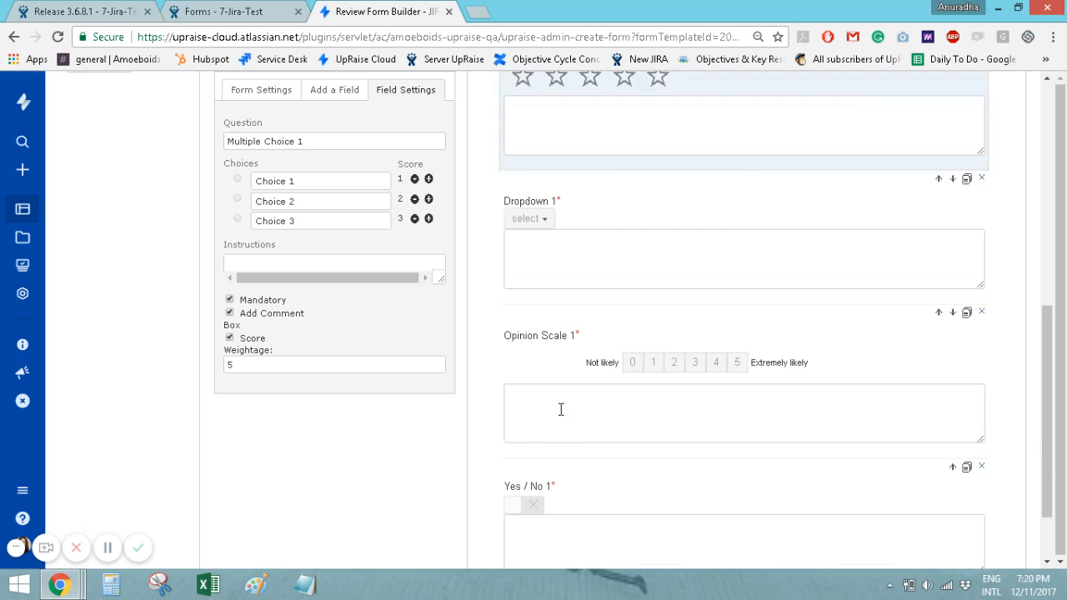
{"action": "scroll", "coordinate": [617, 471], "scroll_direction": "down", "scroll_amount": 1}
{"action": "scroll", "coordinate": [583, 446], "scroll_direction": "up", "scroll_amount": 7}
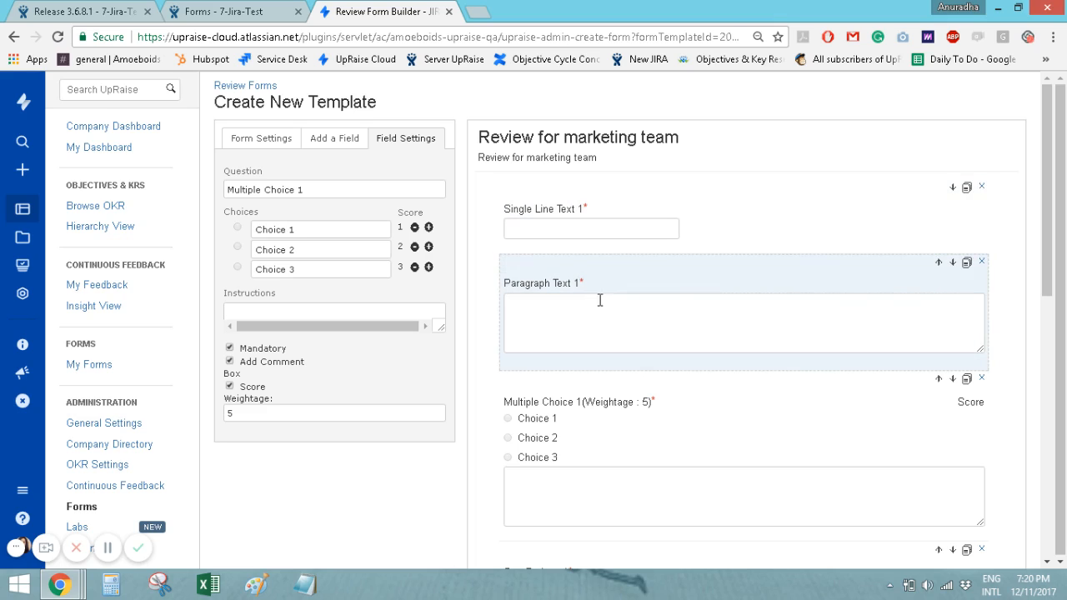
{"action": "scroll", "coordinate": [633, 314], "scroll_direction": "down", "scroll_amount": 8}
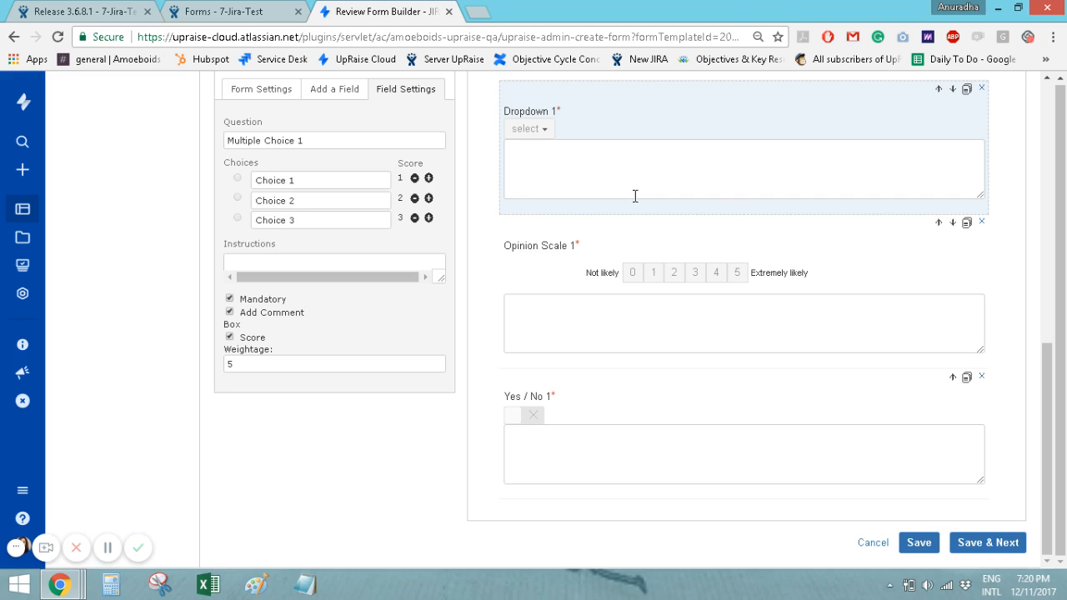
{"action": "scroll", "coordinate": [590, 498], "scroll_direction": "up", "scroll_amount": 7}
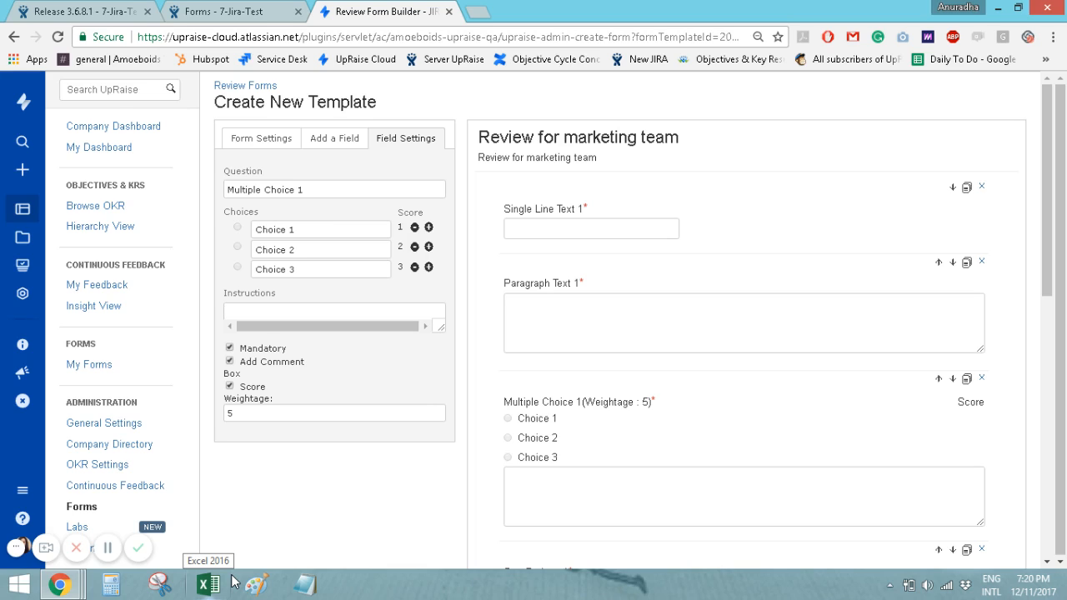
{"action": "left_click", "coordinate": [218, 12]}
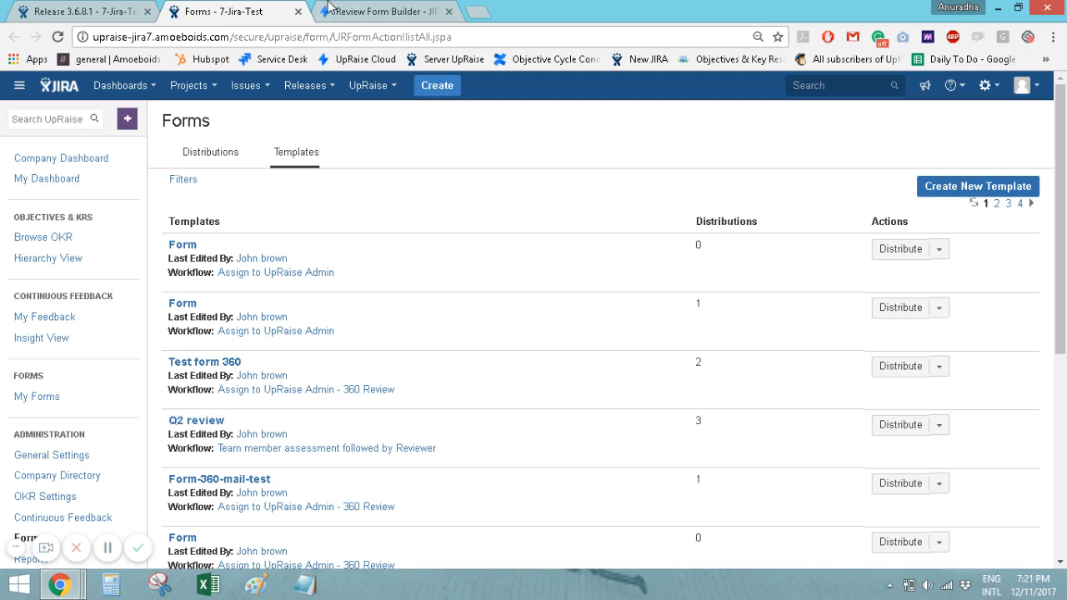
{"action": "left_click", "coordinate": [397, 10]}
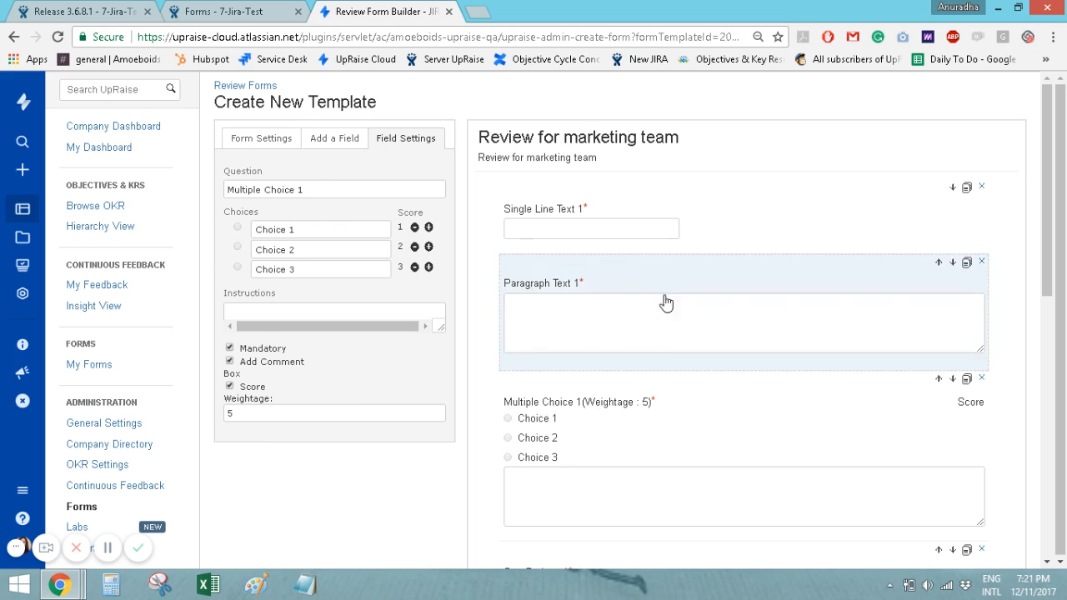
{"action": "scroll", "coordinate": [665, 303], "scroll_direction": "down", "scroll_amount": 6}
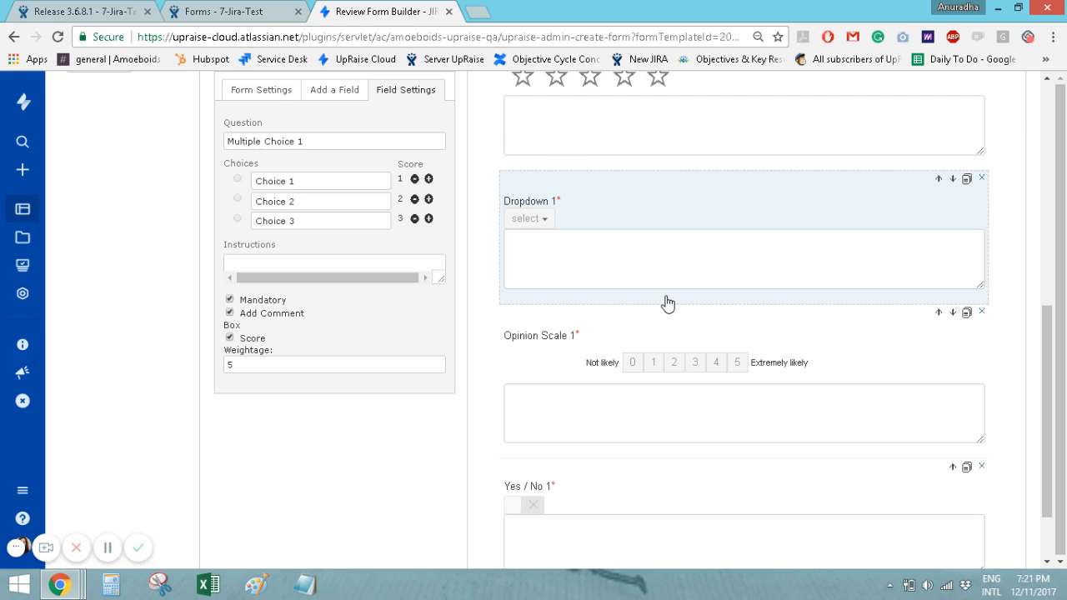
{"action": "scroll", "coordinate": [666, 303], "scroll_direction": "up", "scroll_amount": 3}
{"action": "scroll", "coordinate": [631, 367], "scroll_direction": "up", "scroll_amount": 3}
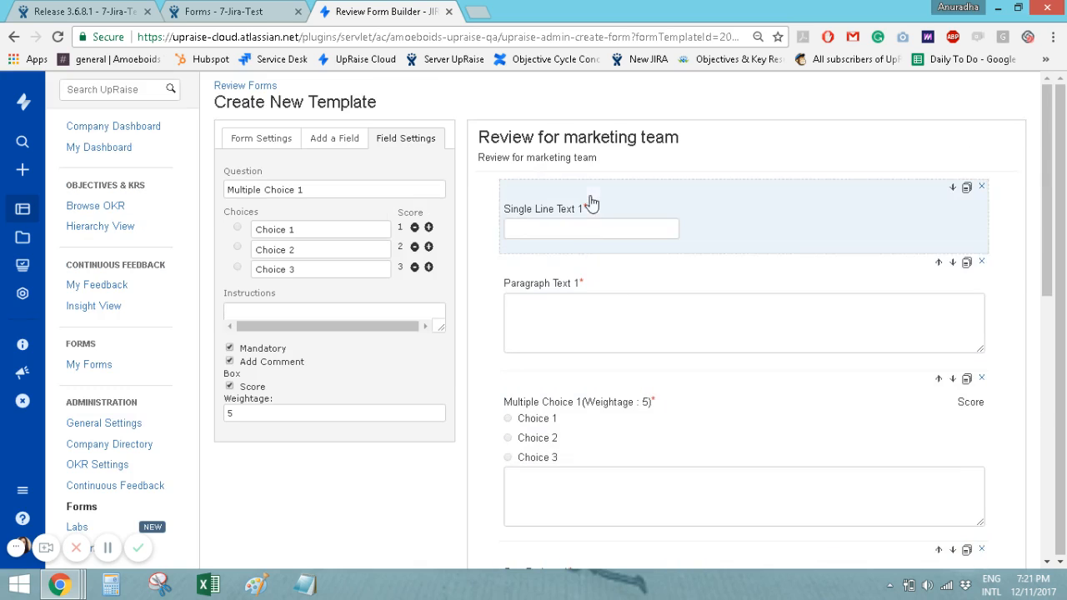
{"action": "scroll", "coordinate": [609, 486], "scroll_direction": "down", "scroll_amount": 6}
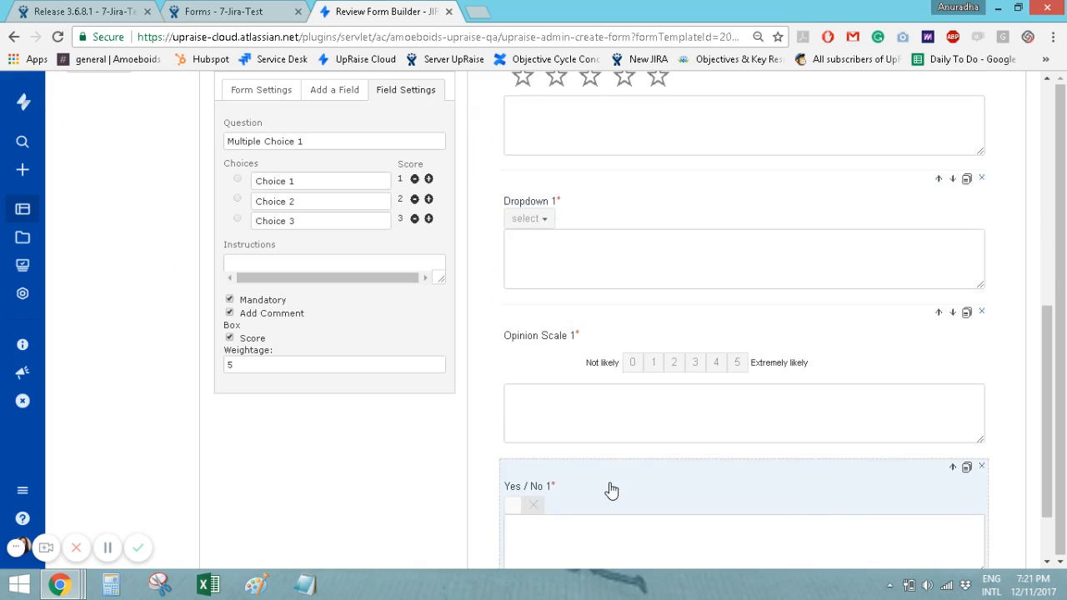
{"action": "scroll", "coordinate": [611, 490], "scroll_direction": "down", "scroll_amount": 2}
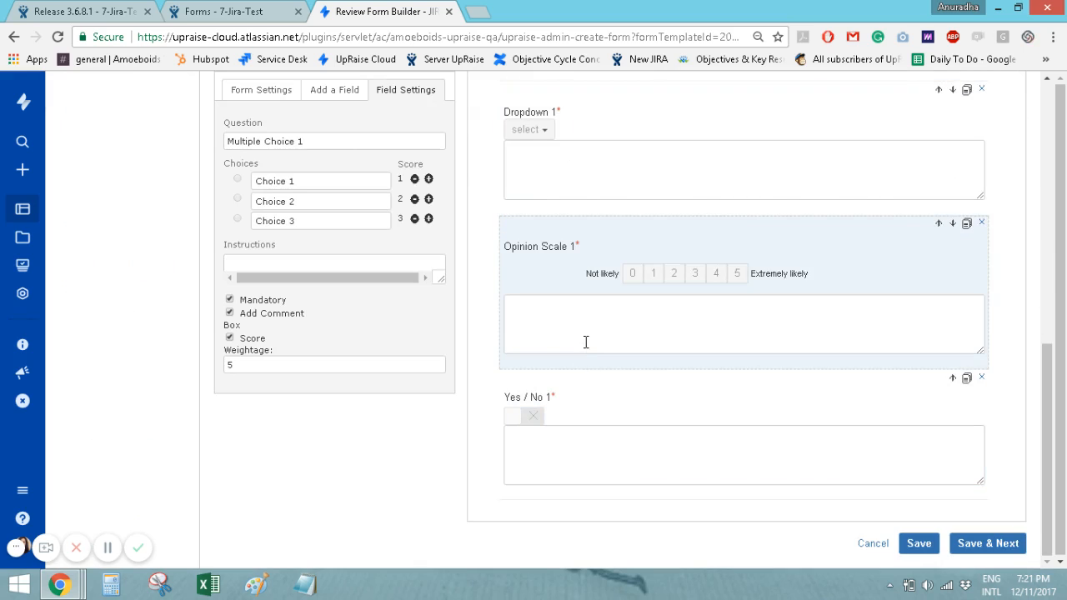
{"action": "scroll", "coordinate": [586, 342], "scroll_direction": "up", "scroll_amount": 7}
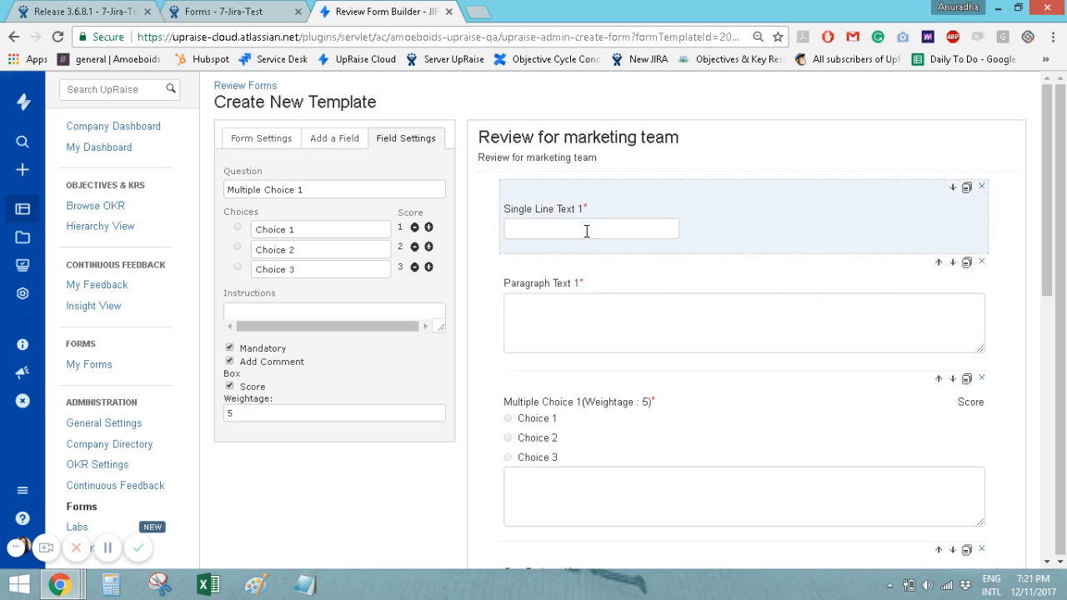